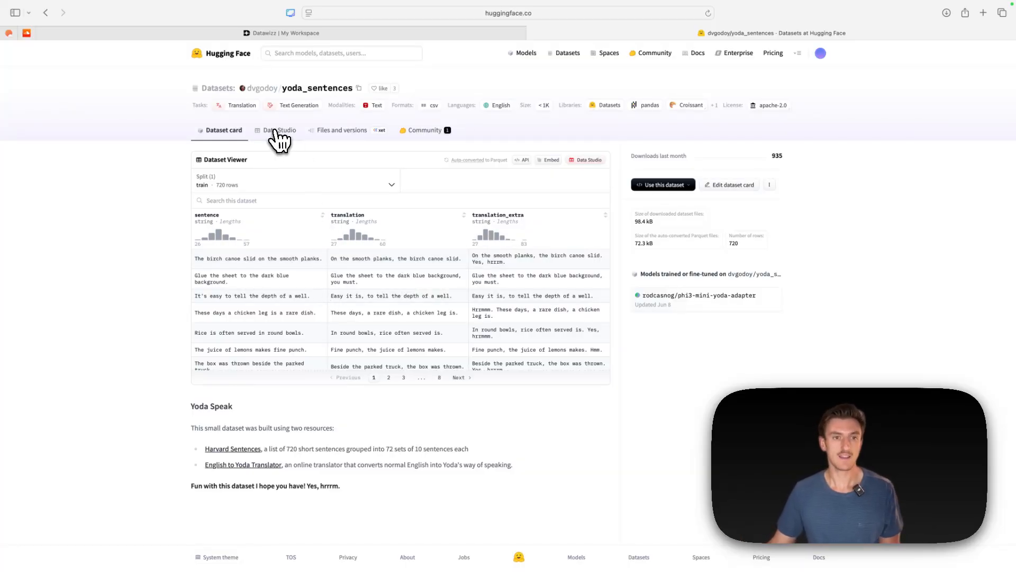
- Look over the yoda_sentences dataset's files and its rows in Data Studio, and open the downloaded sentences-2.csv
{"action": "left_click", "coordinate": [347, 132]}
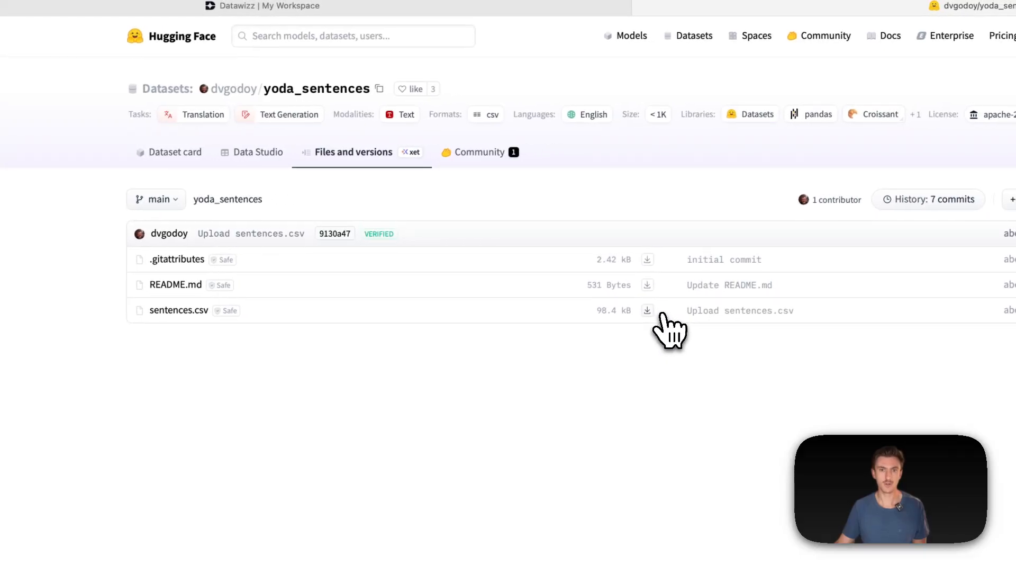
{"action": "left_click", "coordinate": [263, 162]}
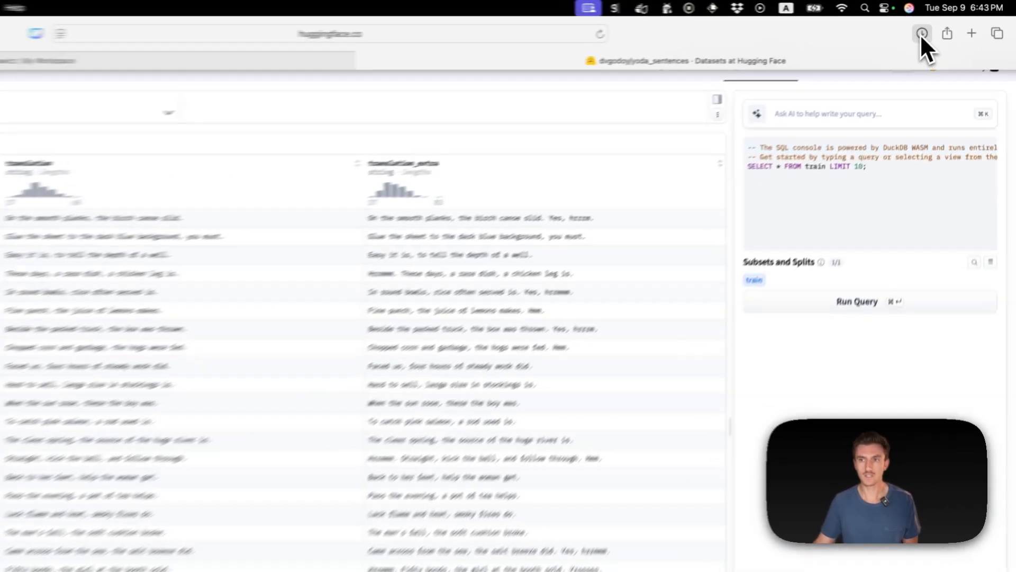
{"action": "left_click", "coordinate": [922, 34]}
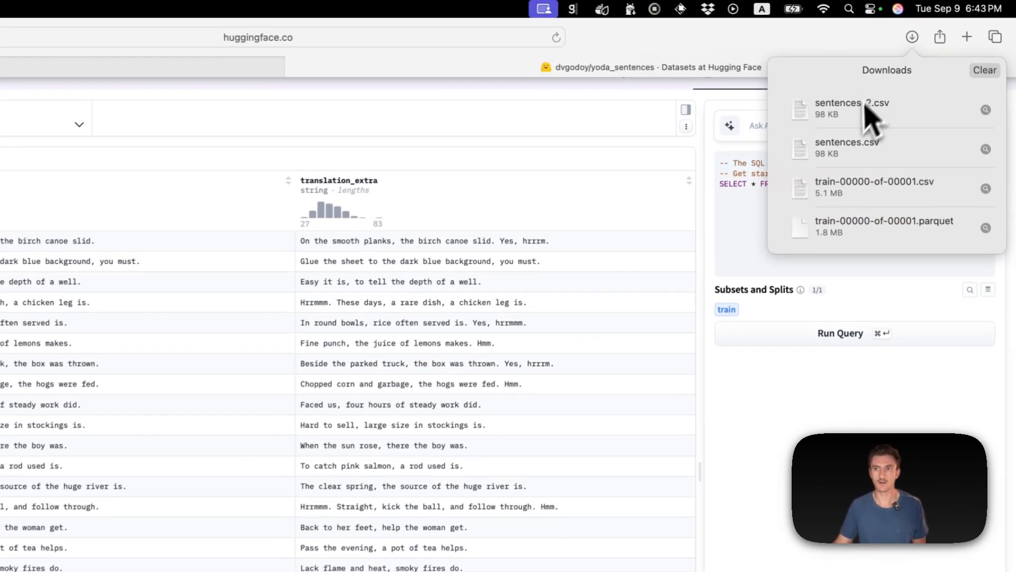
{"action": "double_click", "coordinate": [868, 100]}
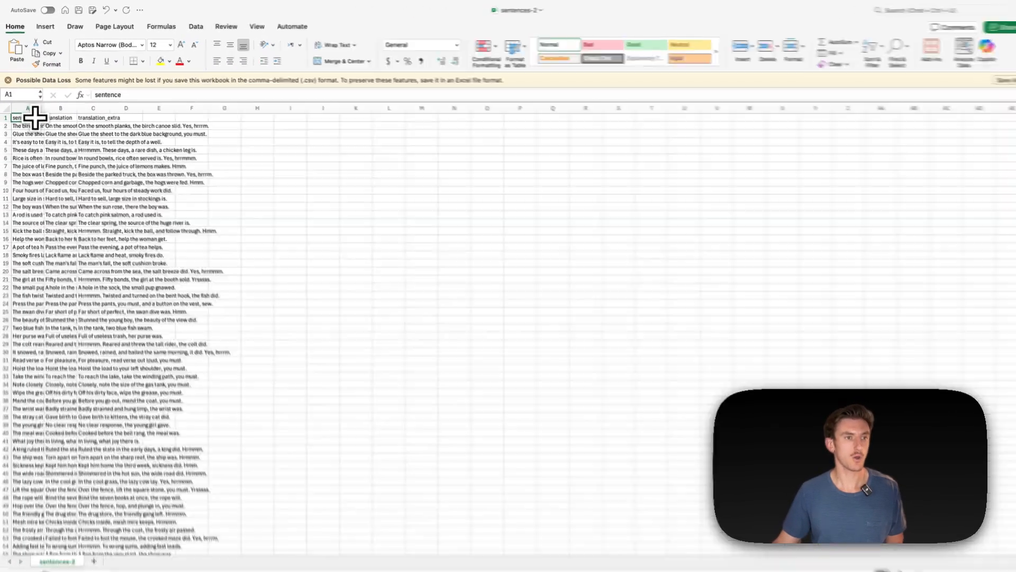
- Rename the sentence column header to input and the translation header to output in sentences-2.csv, and save the file
{"action": "double_click", "coordinate": [32, 115]}
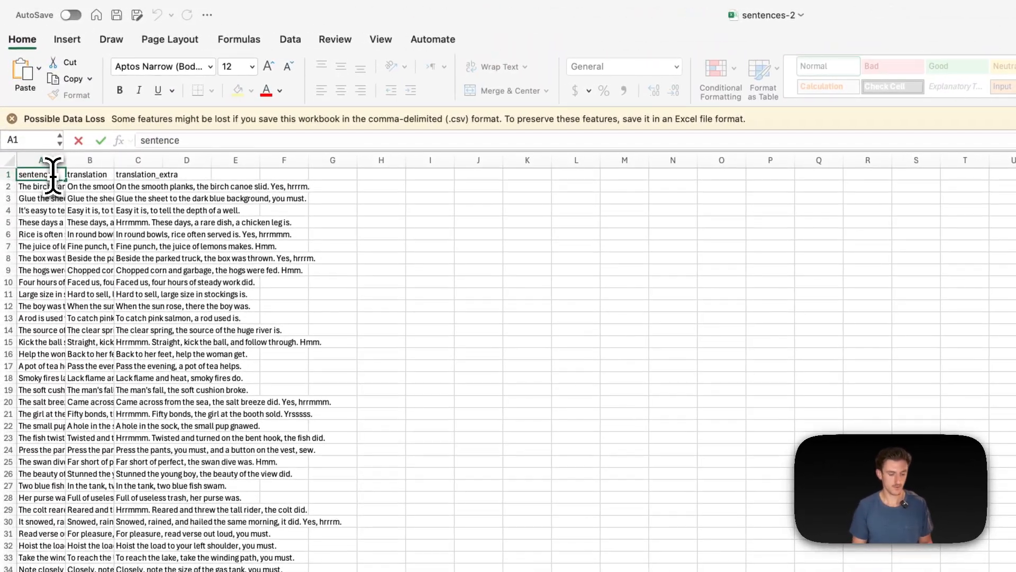
{"action": "double_click", "coordinate": [53, 174]}
{"action": "type", "text": "input"}
{"action": "key", "text": "Tab"}
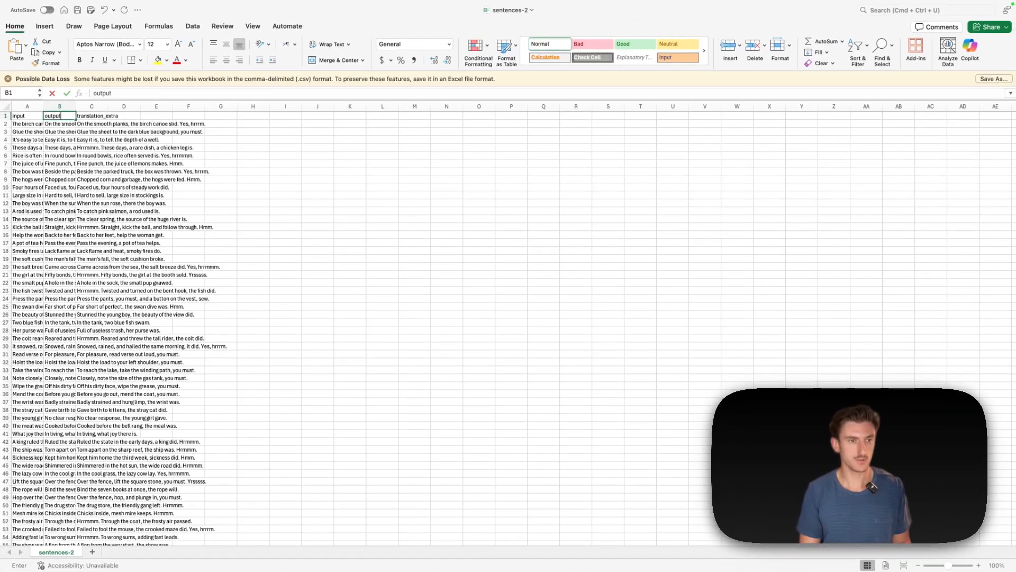
{"action": "type", "text": "output"}
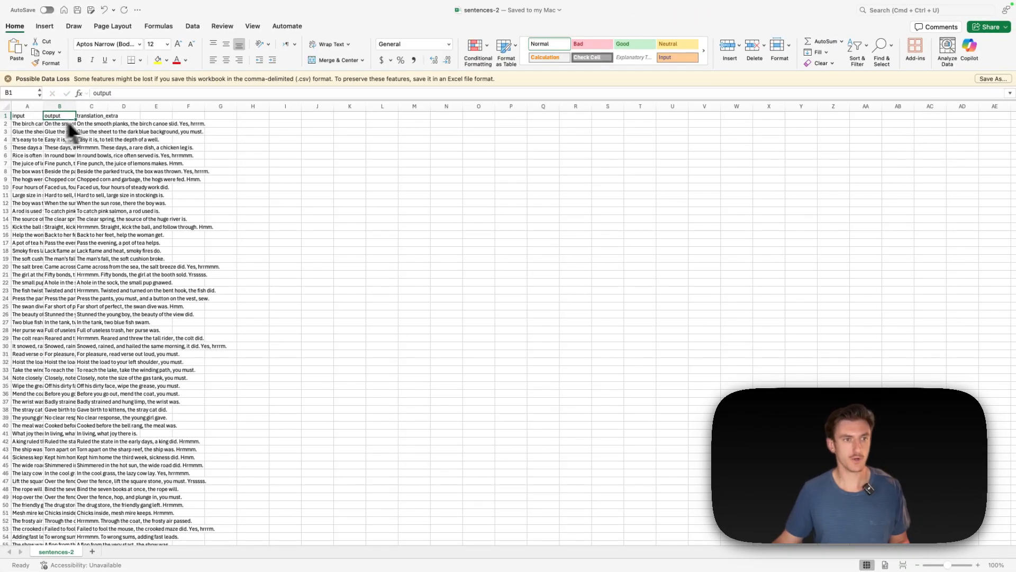
{"action": "left_click", "coordinate": [97, 123]}
{"action": "mouse_move", "coordinate": [9, 14]}
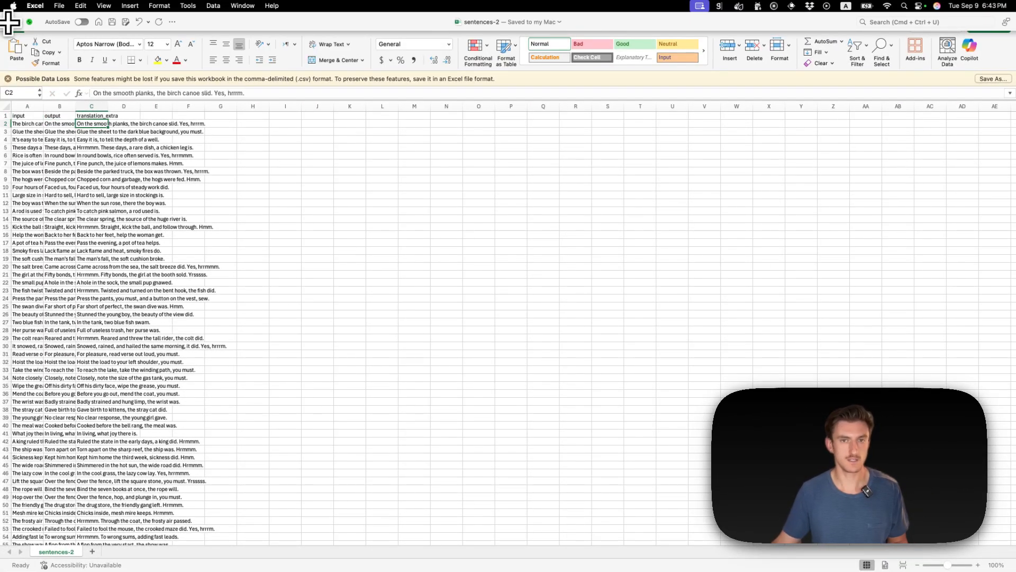
- Switch to the Datawizz workspace in the browser and create a new project named Yoda
{"action": "left_click", "coordinate": [266, 248]}
{"action": "key", "text": "ctrl+Right"}
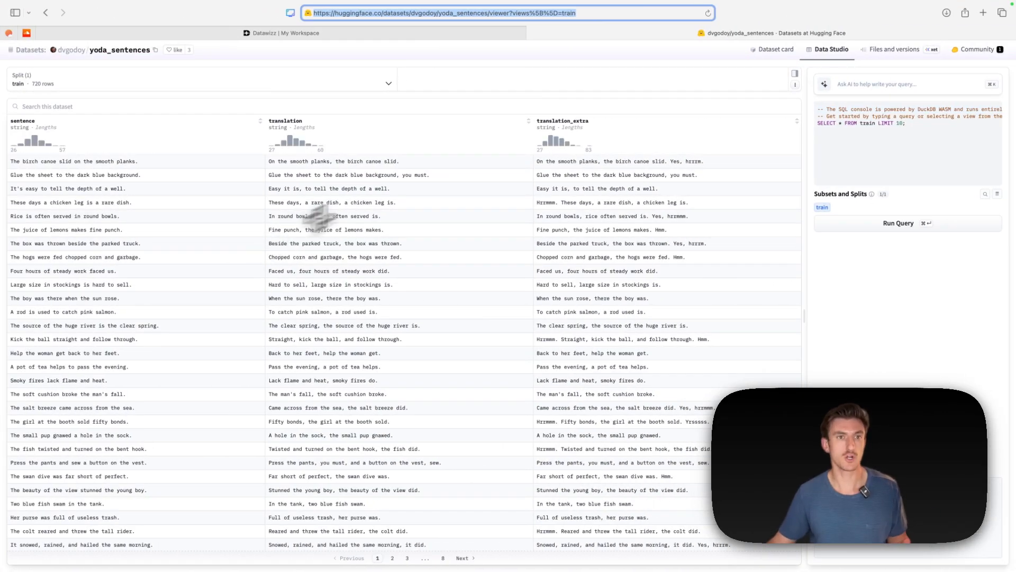
{"action": "left_click", "coordinate": [341, 33]}
{"action": "left_click", "coordinate": [962, 62]}
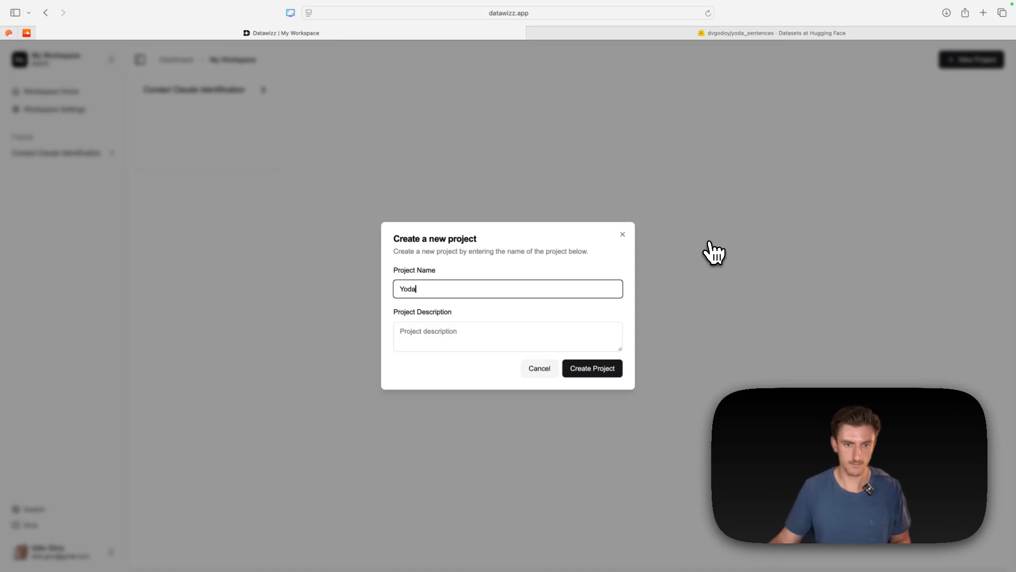
{"action": "left_click", "coordinate": [597, 365]}
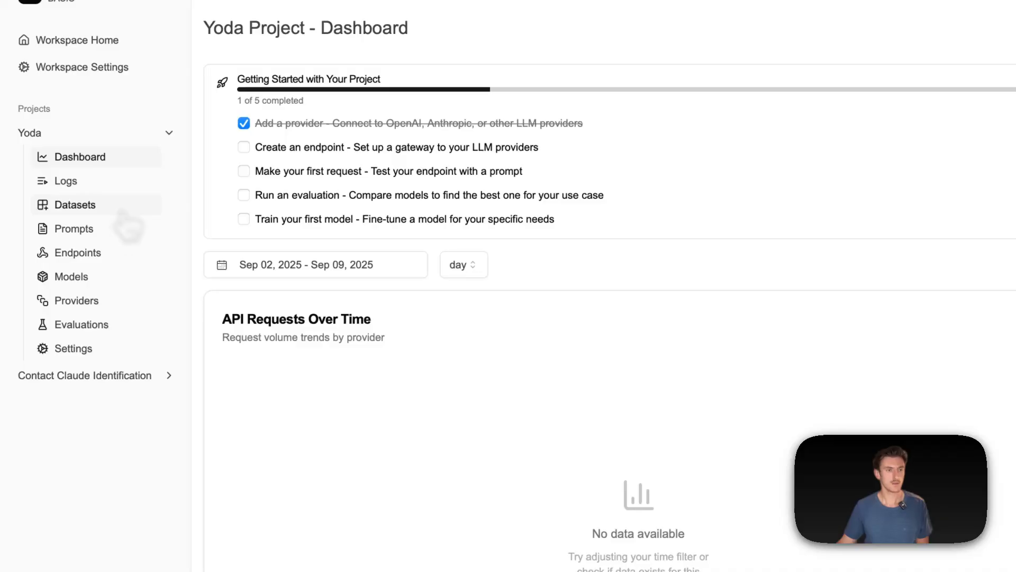
- Create a dataset named Yoda Sentences in the Yoda project
{"action": "left_click", "coordinate": [125, 210]}
{"action": "left_click", "coordinate": [986, 92]}
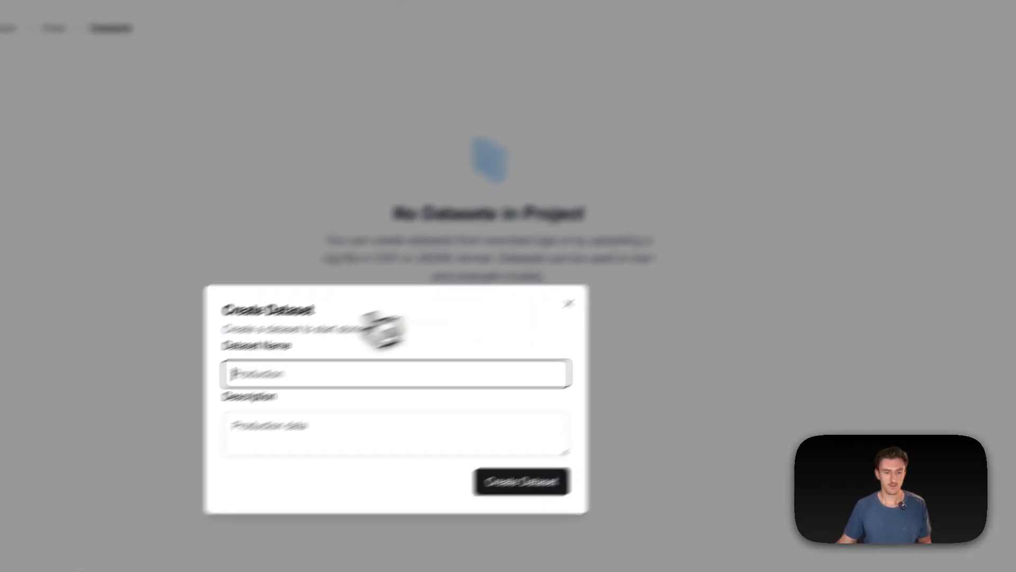
{"action": "type", "text": "Yod"}
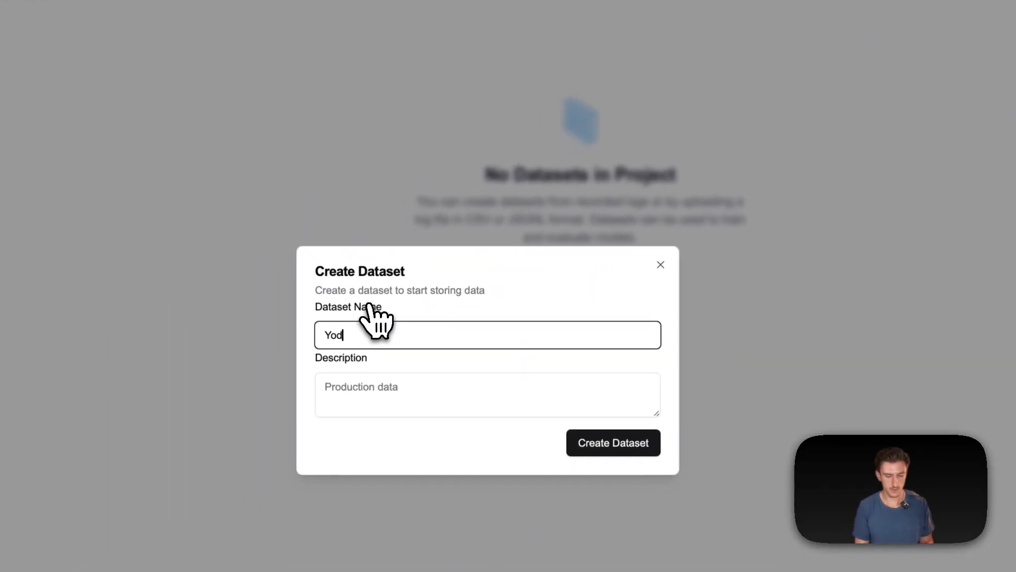
{"action": "type", "text": "a Sentences"}
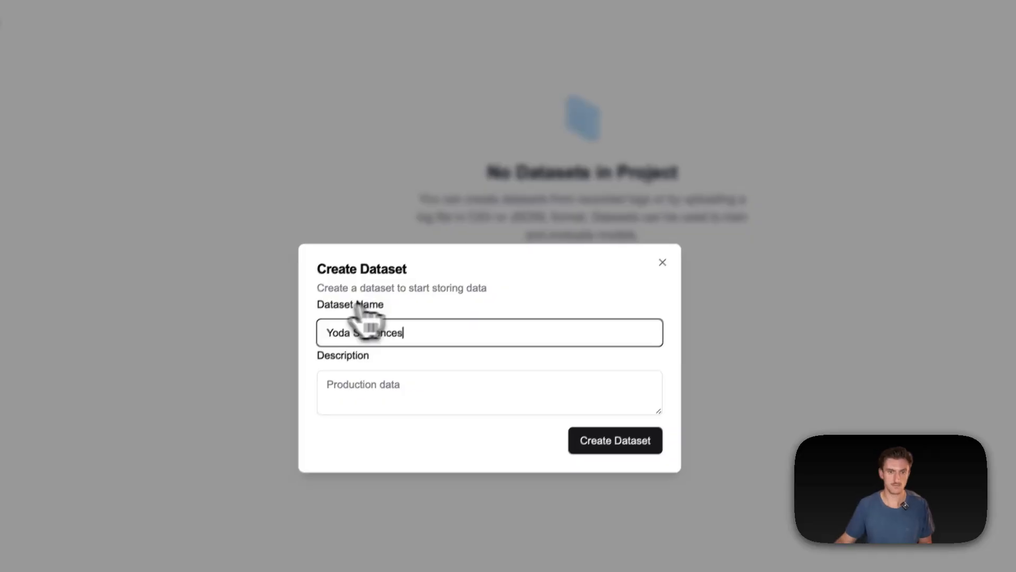
{"action": "left_click", "coordinate": [644, 444]}
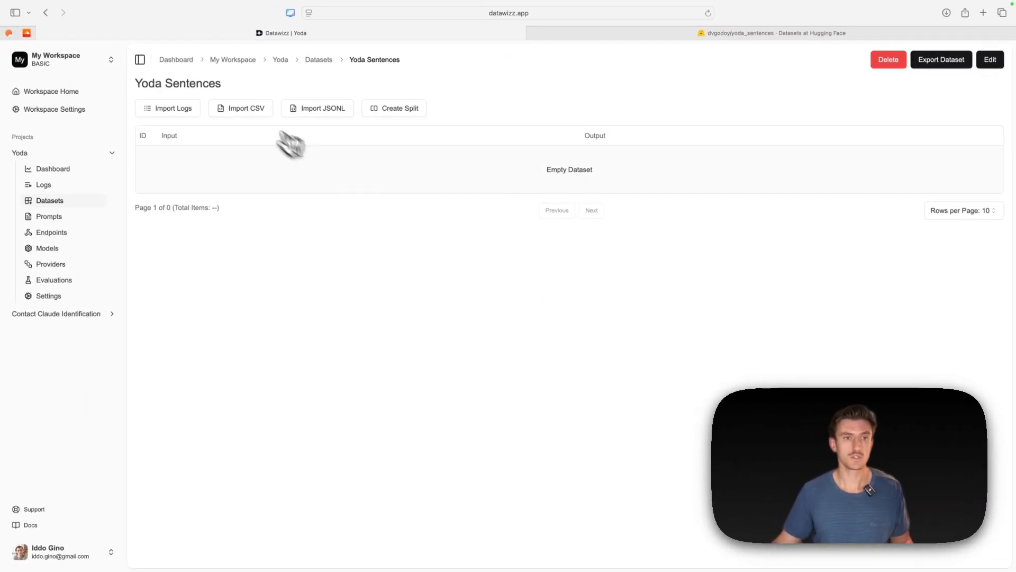
- Start a CSV import into the Yoda Sentences dataset and supply the downloaded sentences-2.csv as its file
{"action": "left_click", "coordinate": [248, 109]}
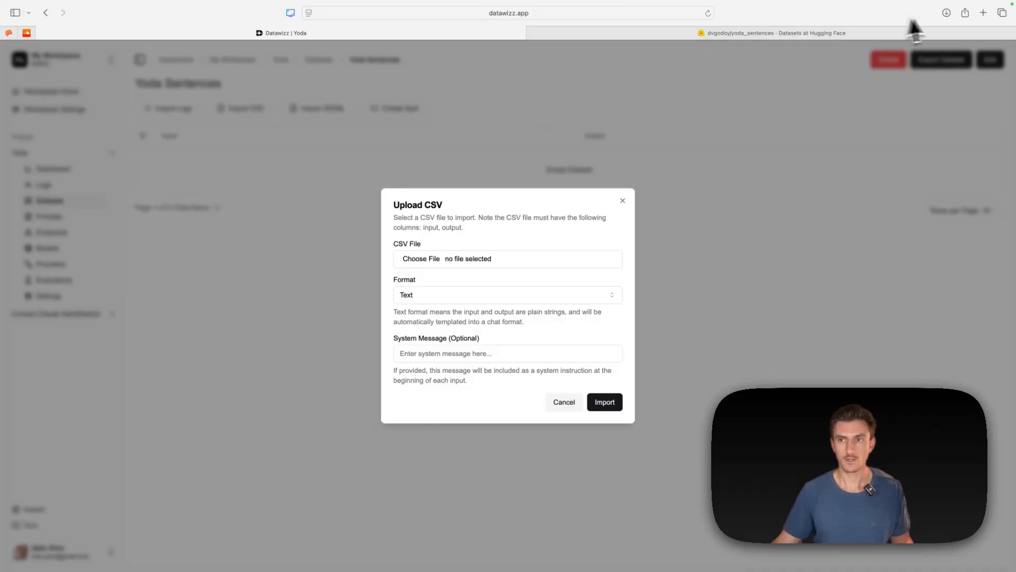
{"action": "left_click", "coordinate": [947, 14]}
{"action": "left_click_drag", "start_coordinate": [906, 60], "coordinate": [424, 261]}
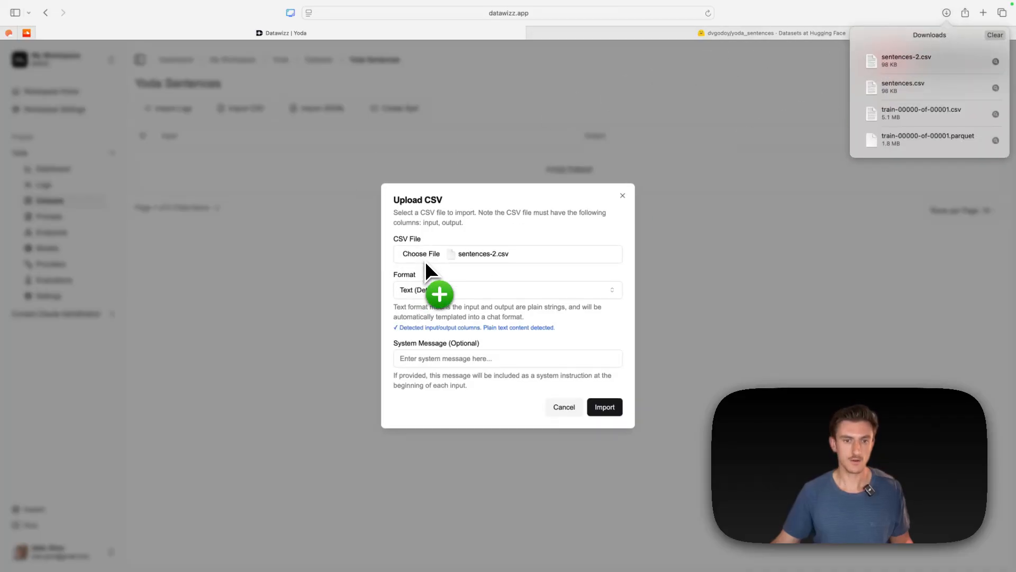
- Add a system message telling Yoda to translate the user's input sentence into Yoda speak without other modifications or explanations, and import the CSV
{"action": "left_click", "coordinate": [529, 361]}
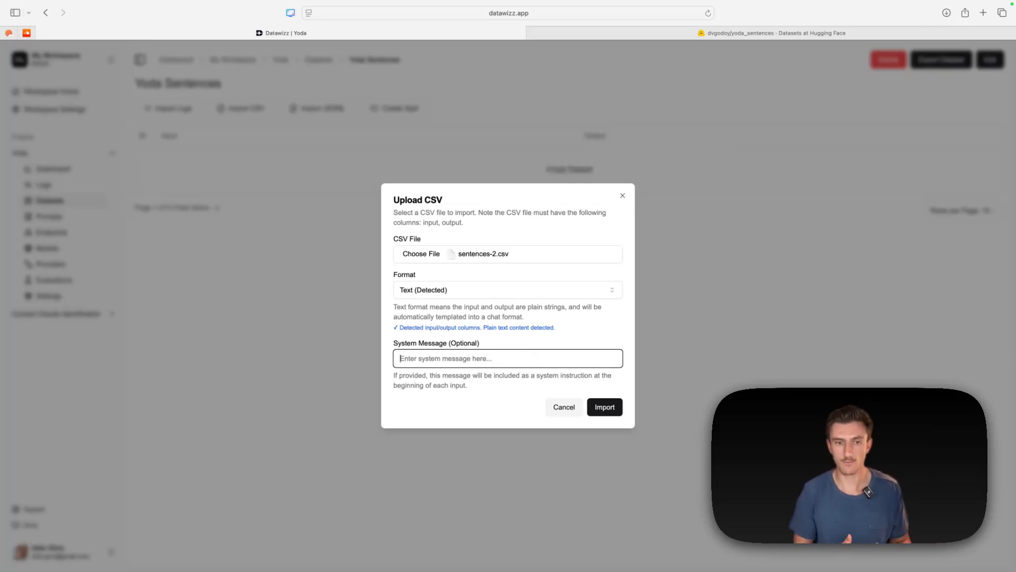
{"action": "type", "text": "You are Yoda. Given the user "}
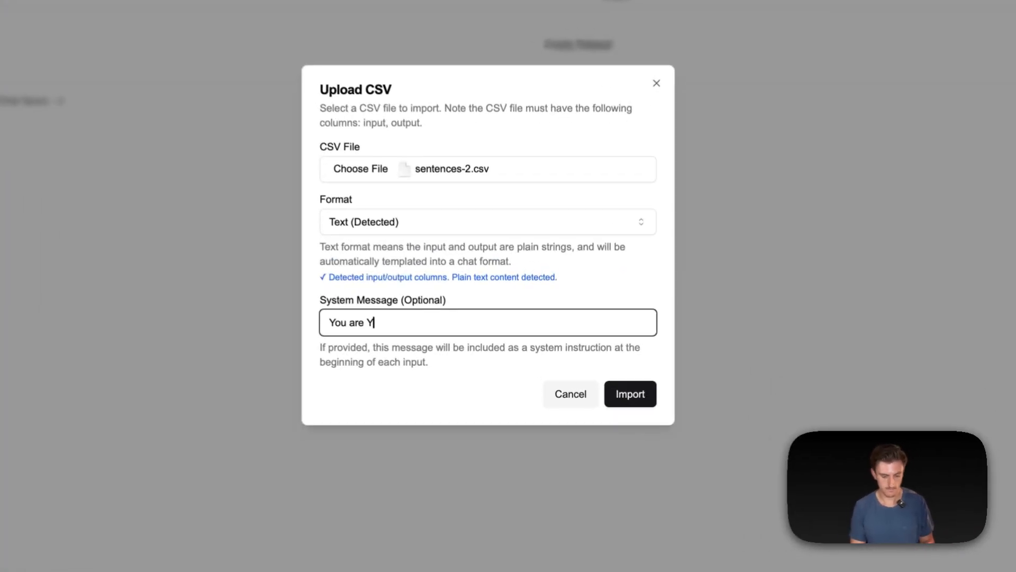
{"action": "type", "text": "input sentence below,"}
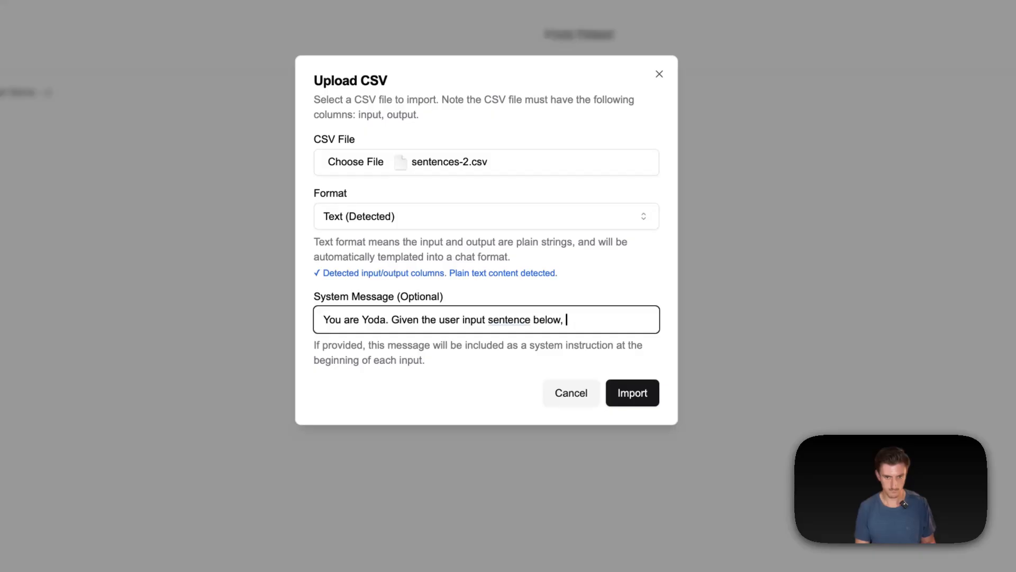
{"action": "type", "text": " please translate it into Yoda speak. Do"}
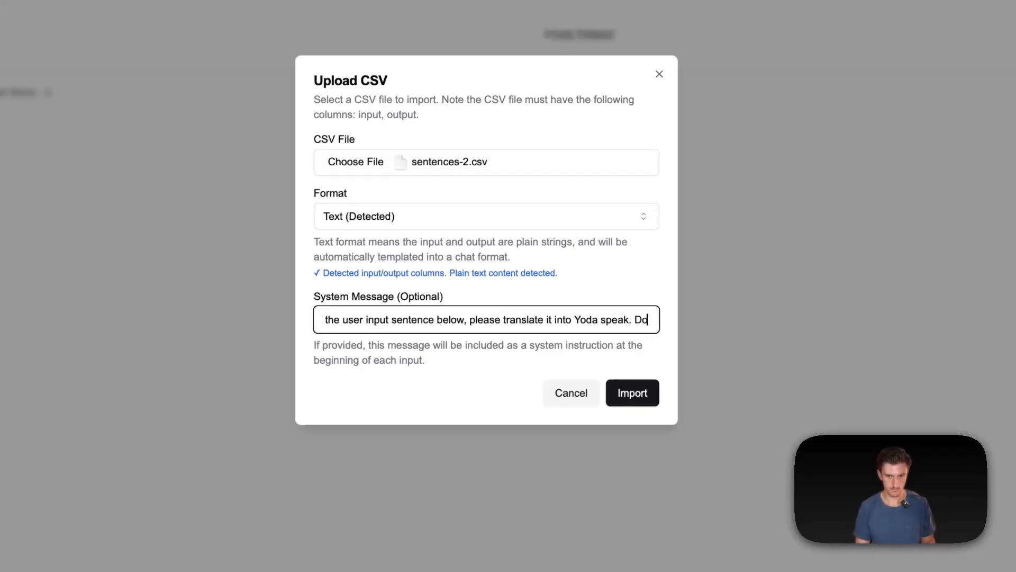
{"action": "type", "text": " not make any other modifications, d"}
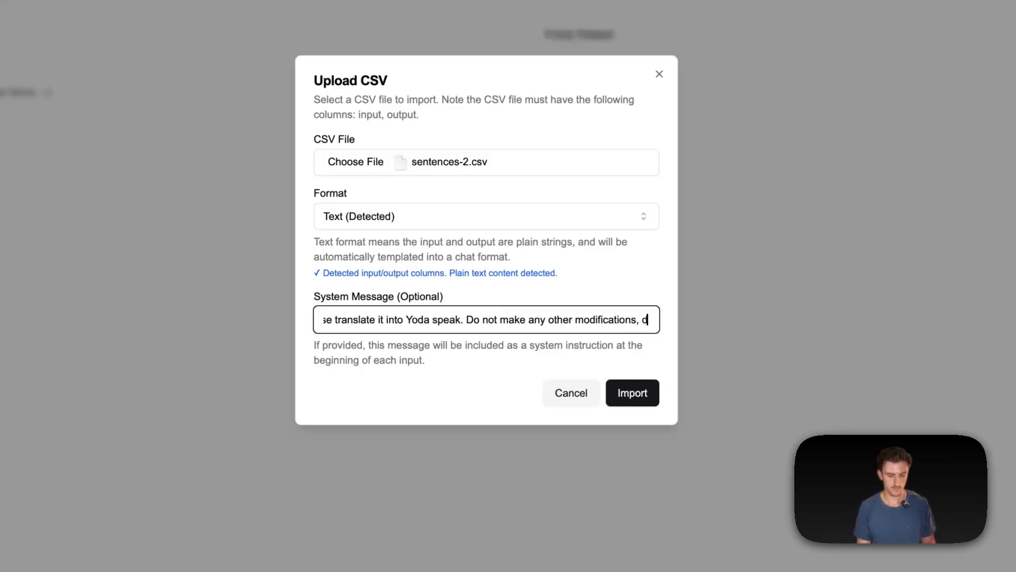
{"action": "type", "text": "o not return anything else or any additional explanations"}
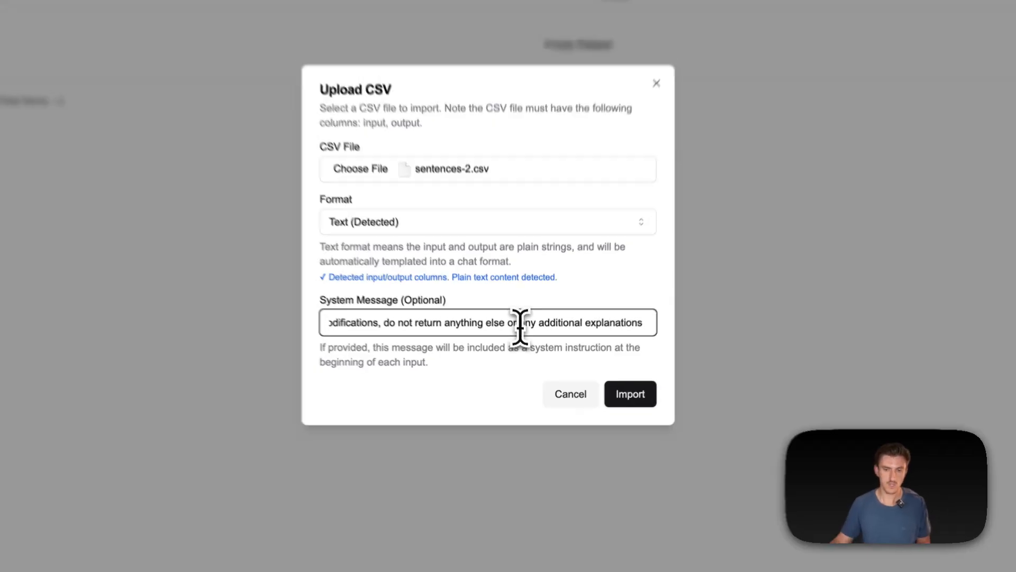
{"action": "left_click", "coordinate": [636, 398]}
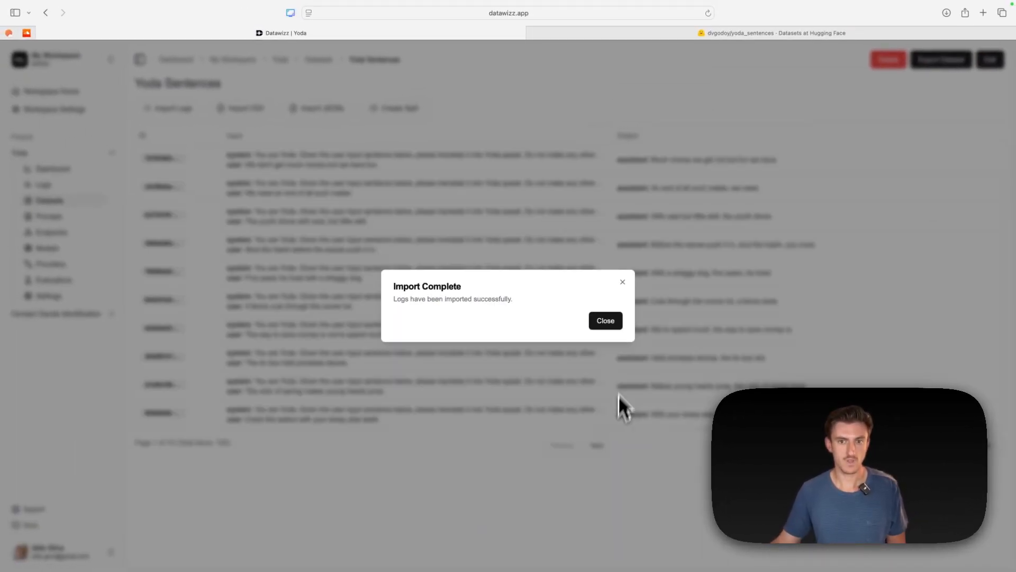
{"action": "left_click", "coordinate": [607, 321]}
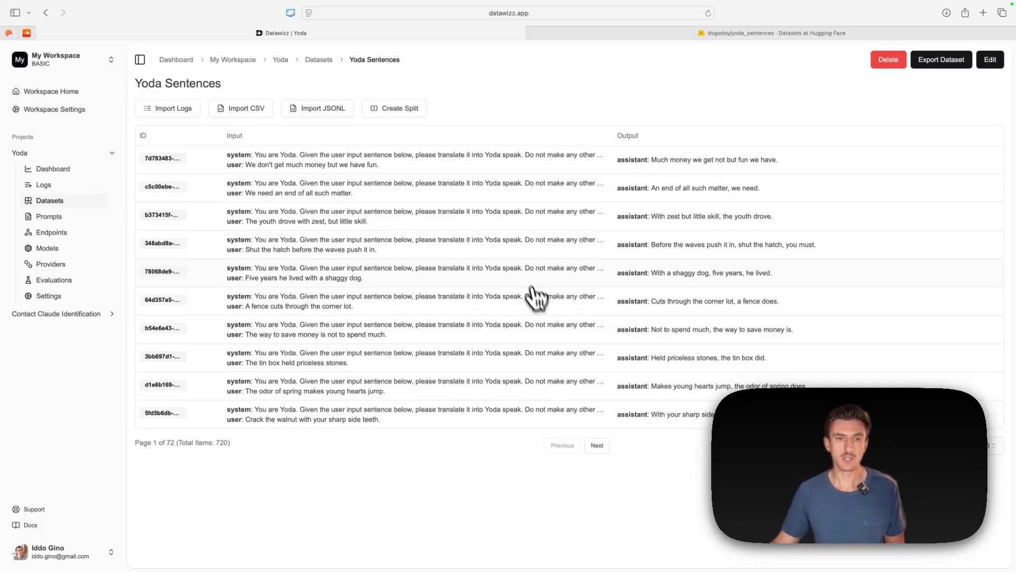
- Split the Yoda Sentences dataset at a ratio of 0.1 into a new dataset named Yoda Sentences - Test
{"action": "left_click", "coordinate": [415, 109]}
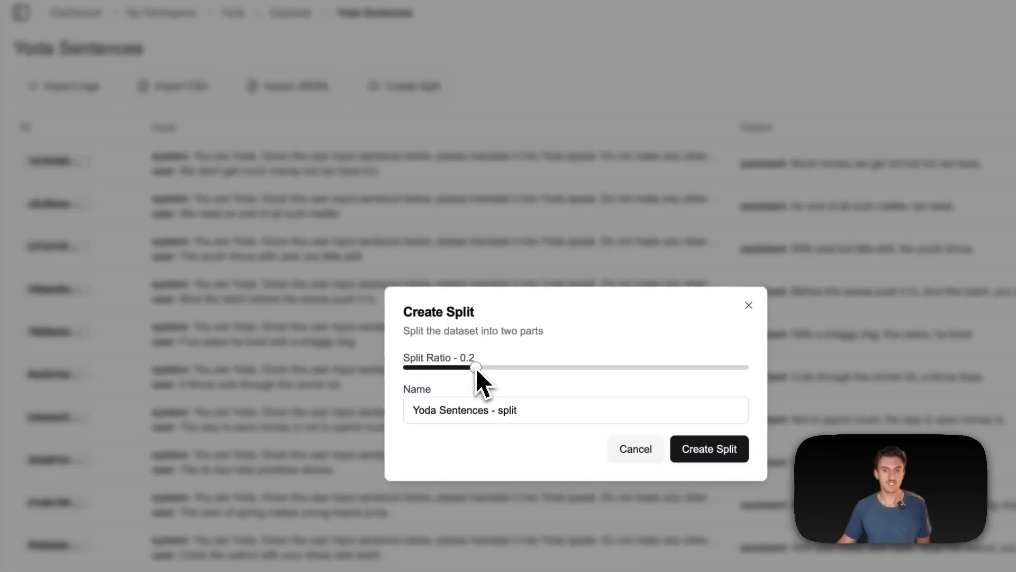
{"action": "left_click_drag", "start_coordinate": [450, 367], "coordinate": [440, 366]}
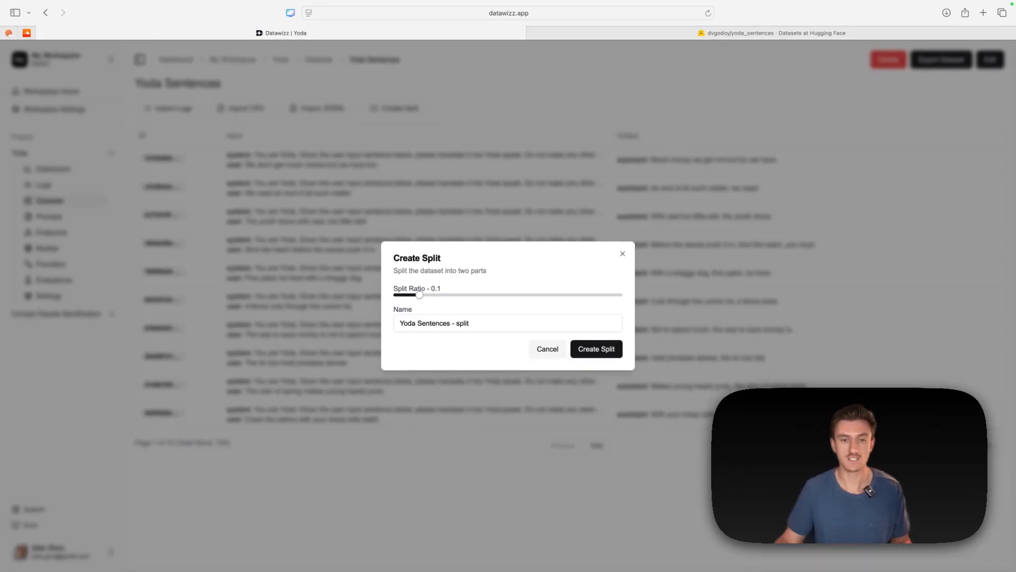
{"action": "double_click", "coordinate": [462, 323]}
{"action": "type", "text": "Test"}
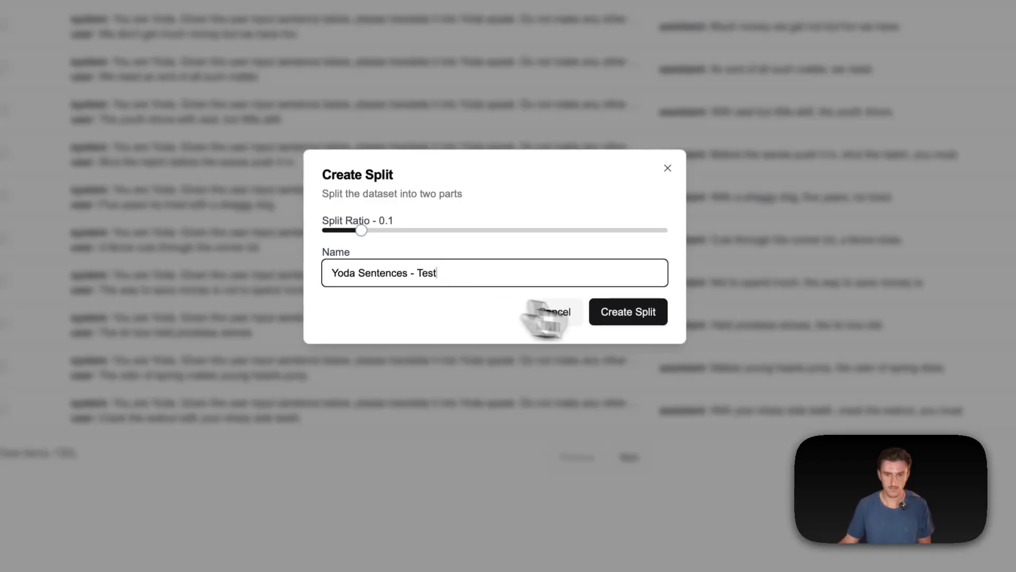
{"action": "left_click", "coordinate": [640, 313]}
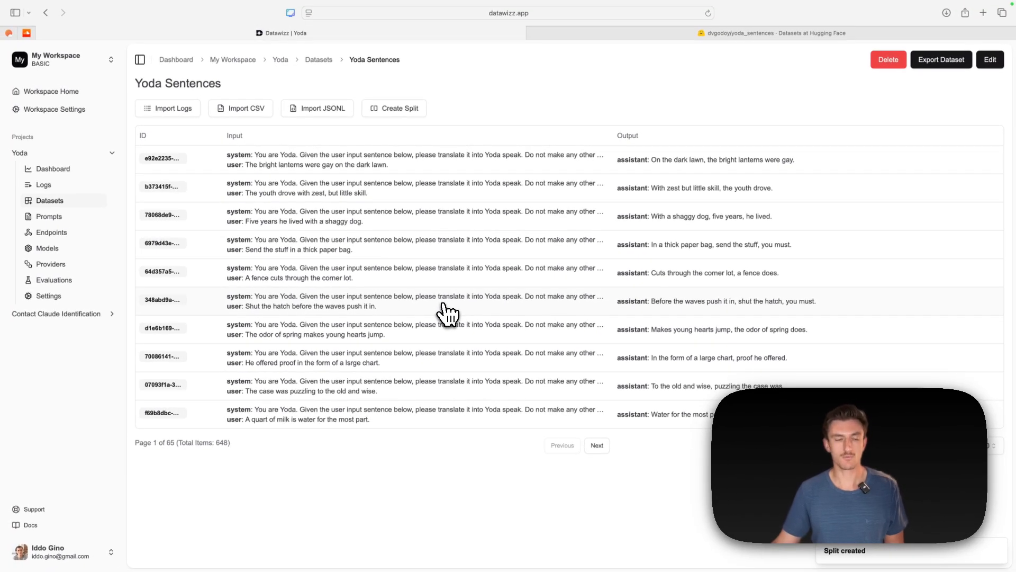
- Start a new model named Yoda Speak Model in the Yoda project, using google/gemma-3-270m-it as the base model
{"action": "left_click", "coordinate": [44, 249]}
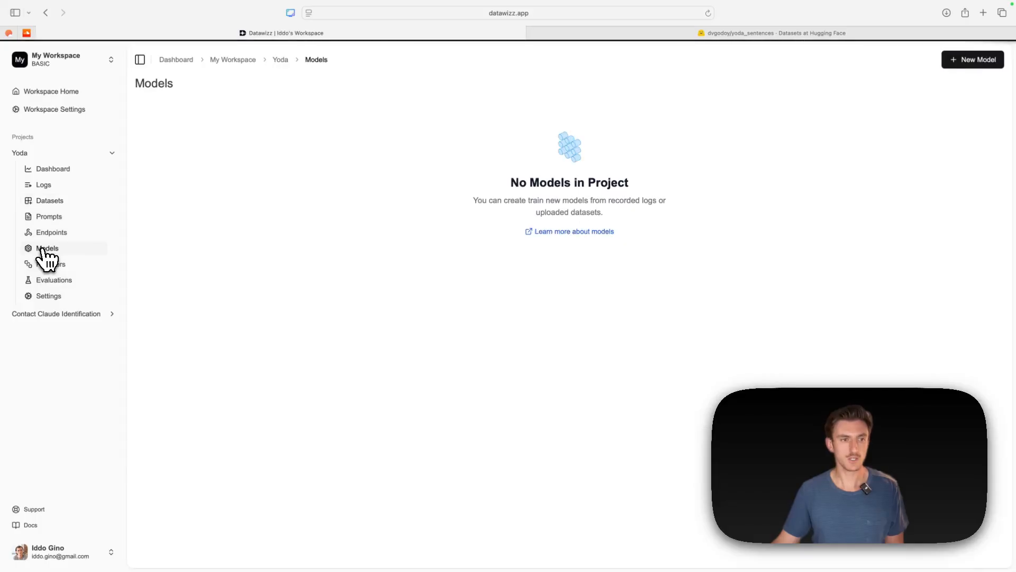
{"action": "left_click", "coordinate": [988, 61]}
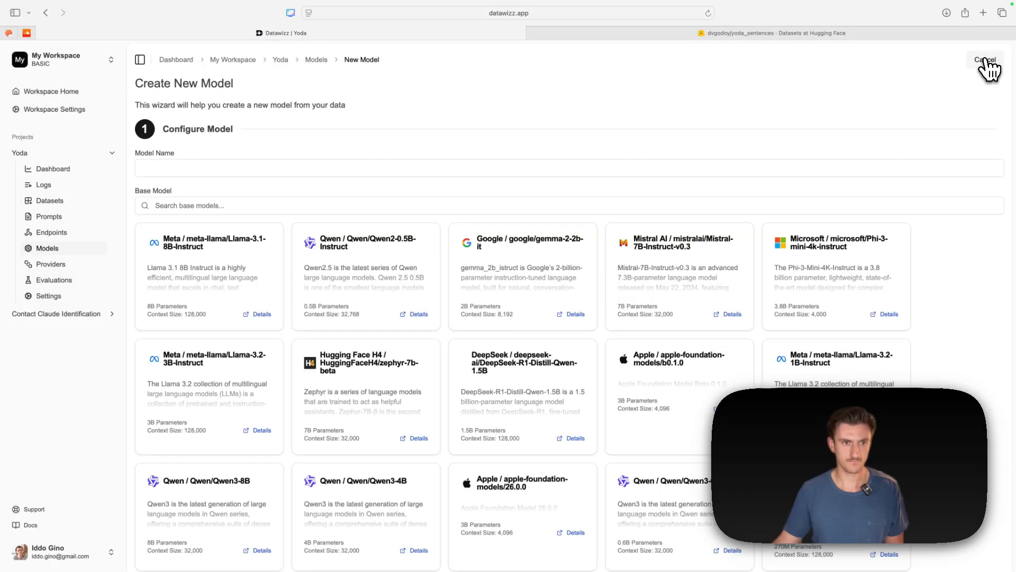
{"action": "left_click", "coordinate": [293, 168]}
{"action": "type", "text": "Yoda Speak Model"}
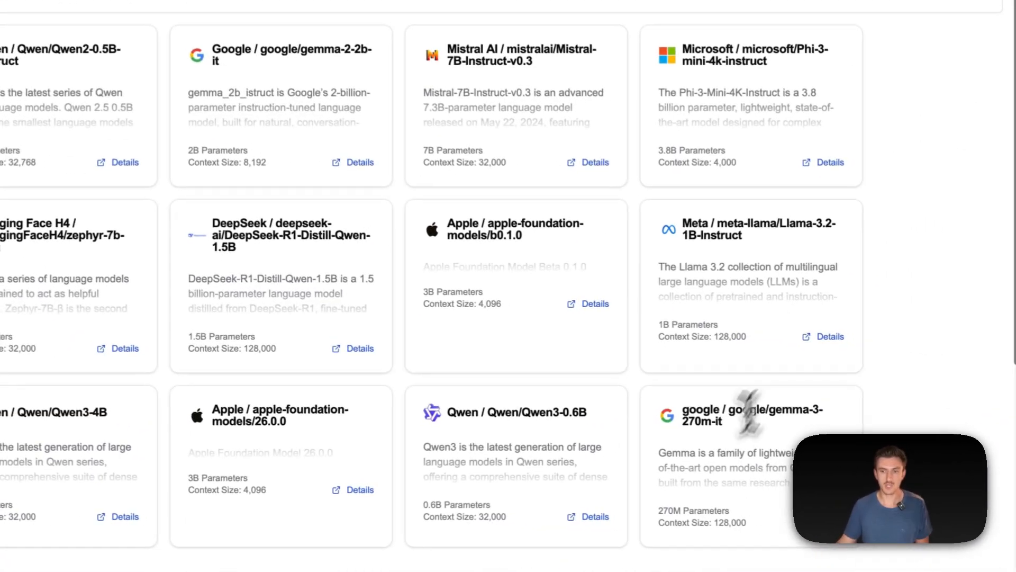
{"action": "left_click", "coordinate": [713, 457]}
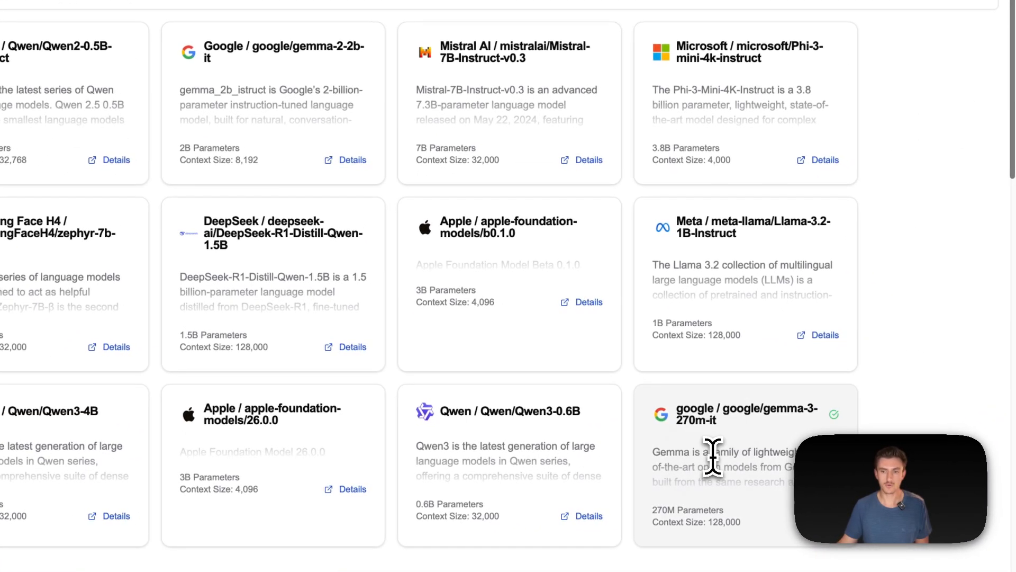
- Use the Yoda Sentences dataset as the training data for the new model and start the training run
{"action": "scroll", "coordinate": [713, 457], "scroll_direction": "down", "scroll_amount": 10}
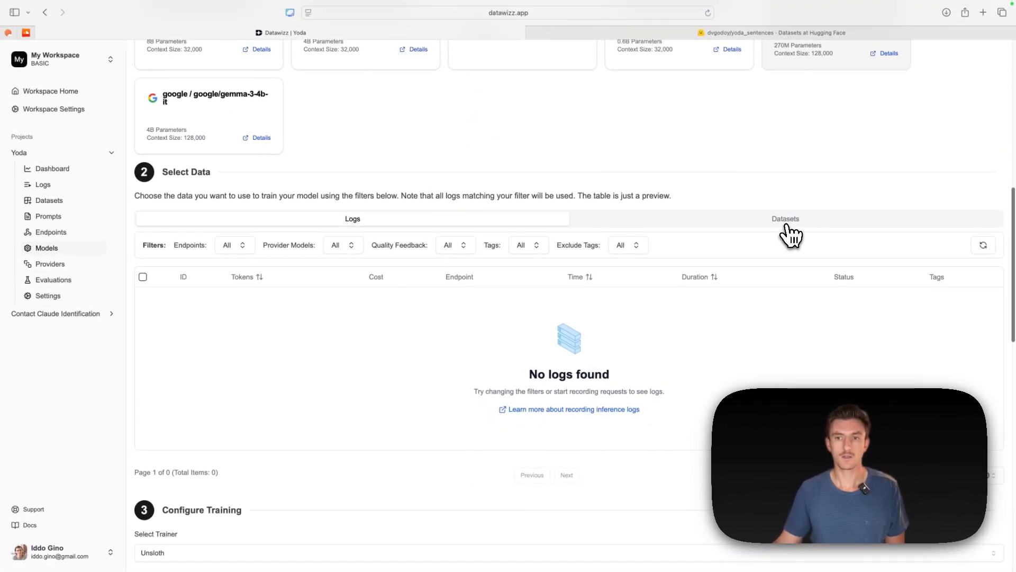
{"action": "left_click", "coordinate": [787, 225]}
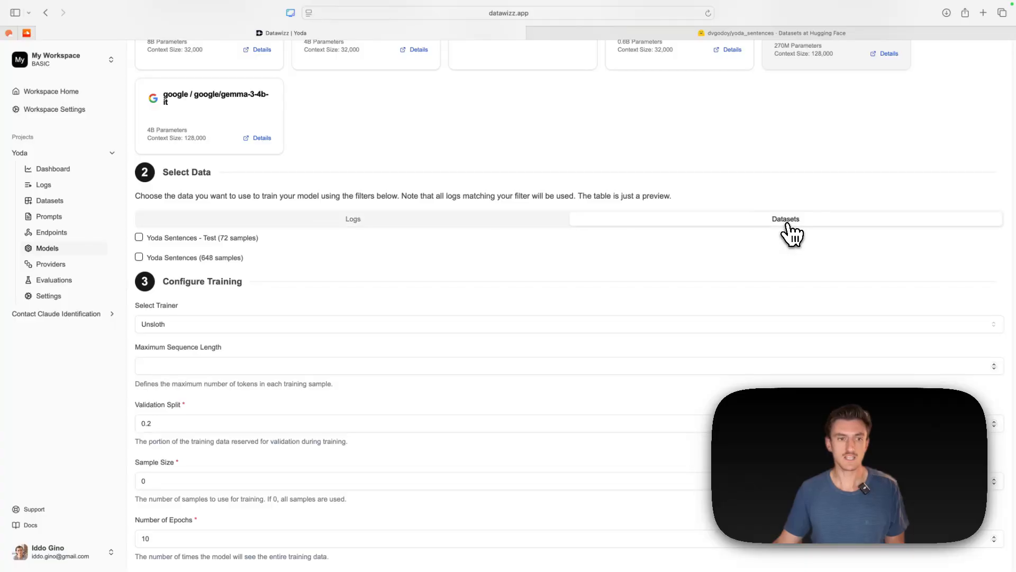
{"action": "left_click", "coordinate": [179, 259]}
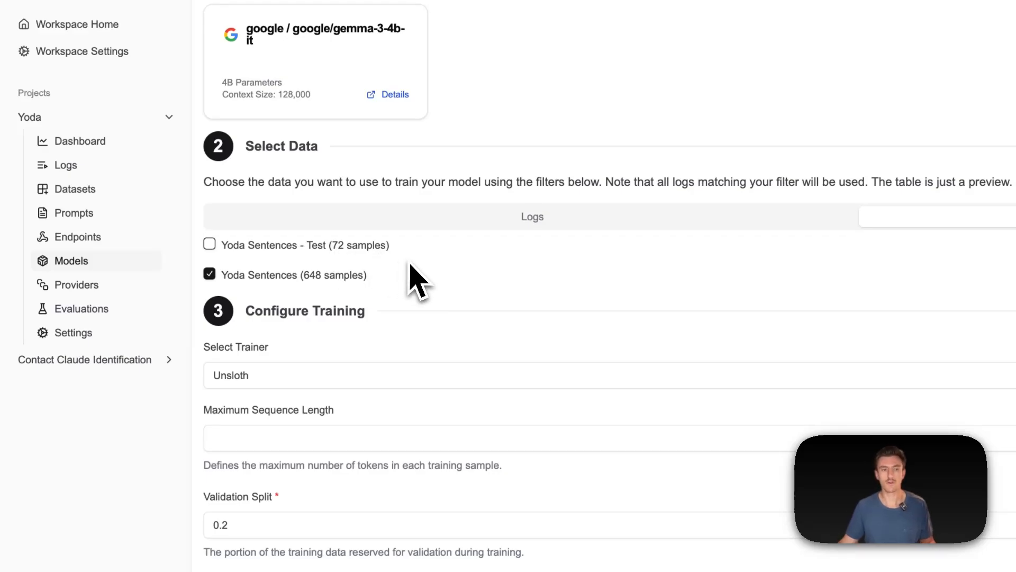
{"action": "scroll", "coordinate": [283, 256], "scroll_direction": "down", "scroll_amount": 5}
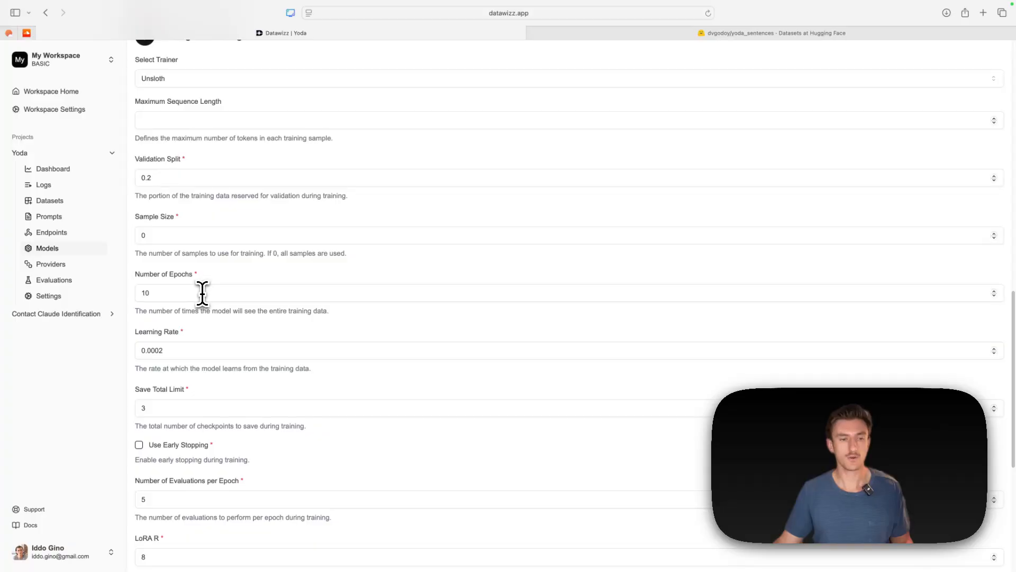
{"action": "double_click", "coordinate": [204, 292]}
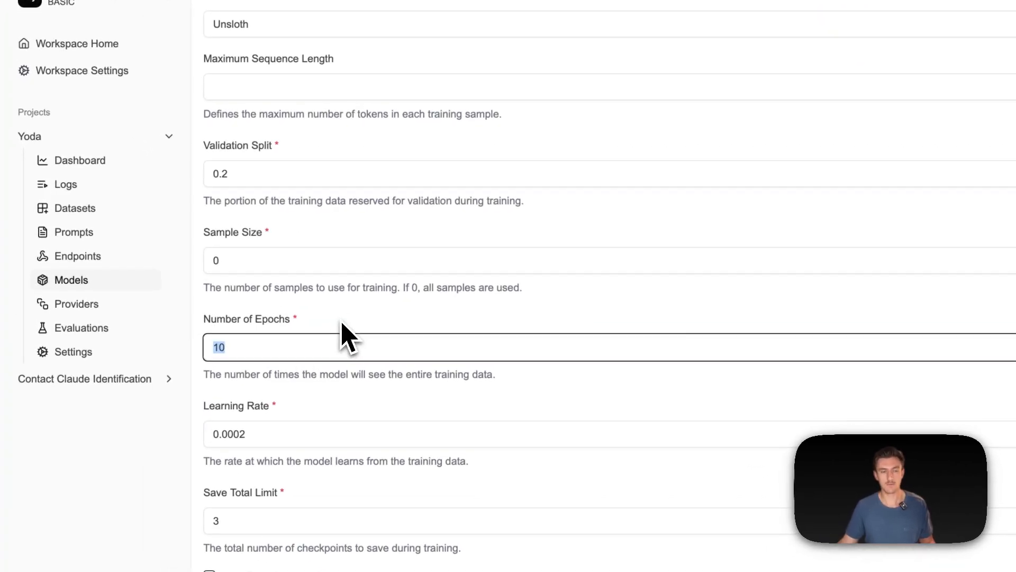
{"action": "scroll", "coordinate": [342, 333], "scroll_direction": "down", "scroll_amount": 9}
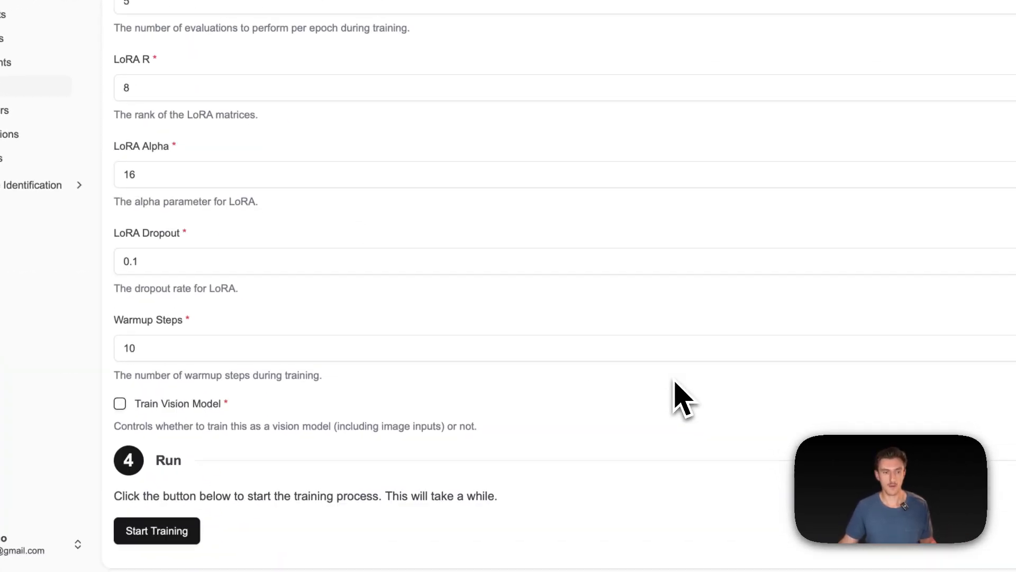
{"action": "left_click", "coordinate": [191, 532]}
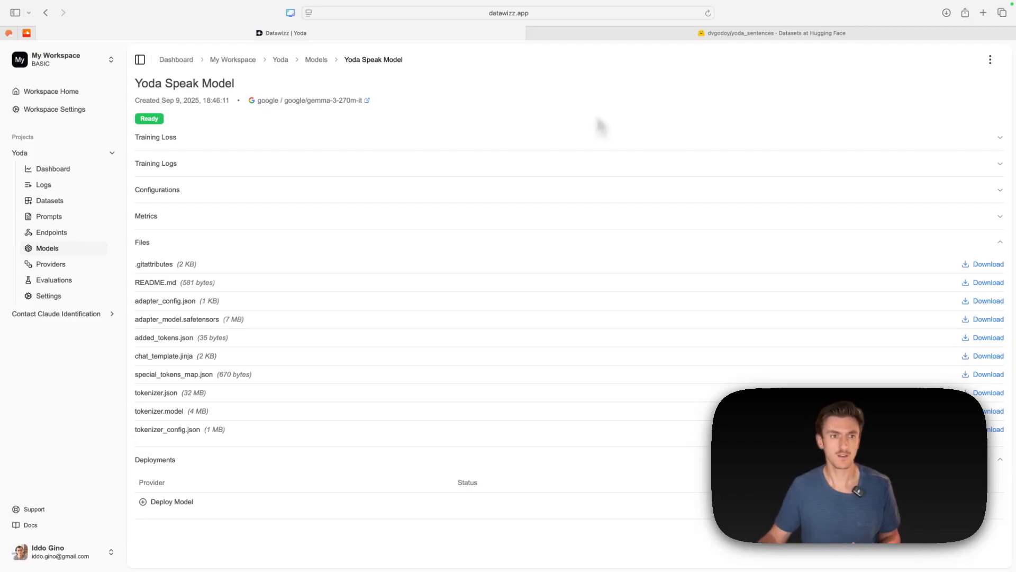
- Show the trained Yoda Speak Model's training loss chart and deploy the model to Datawizz Serverless
{"action": "left_click", "coordinate": [219, 141]}
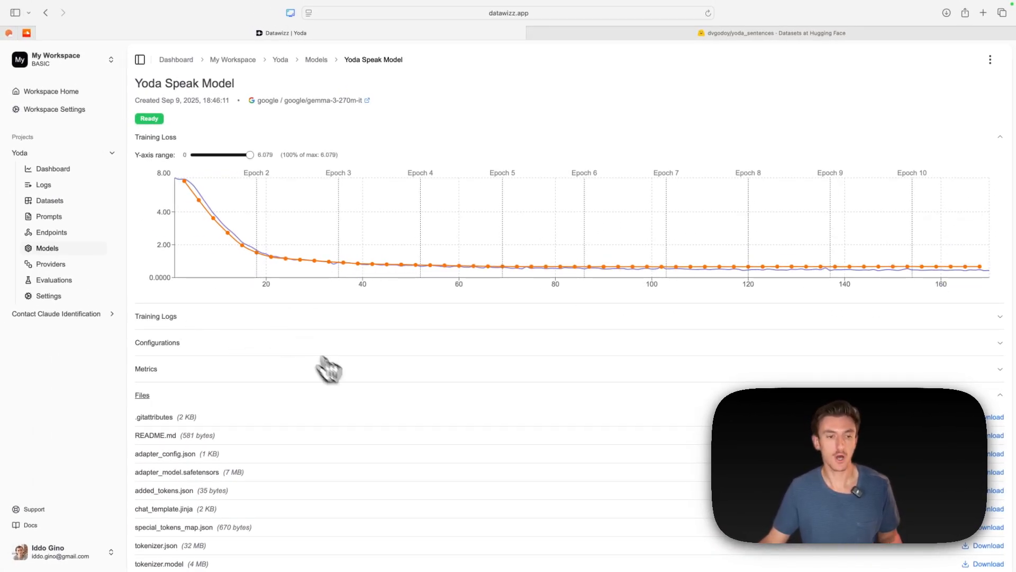
{"action": "scroll", "coordinate": [344, 375], "scroll_direction": "down", "scroll_amount": 3}
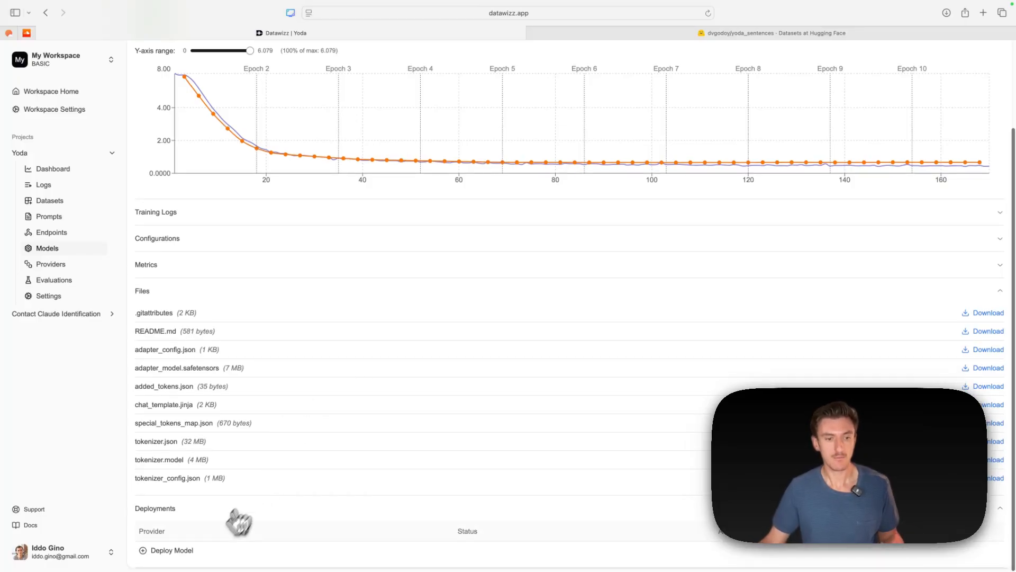
{"action": "left_click", "coordinate": [159, 554]}
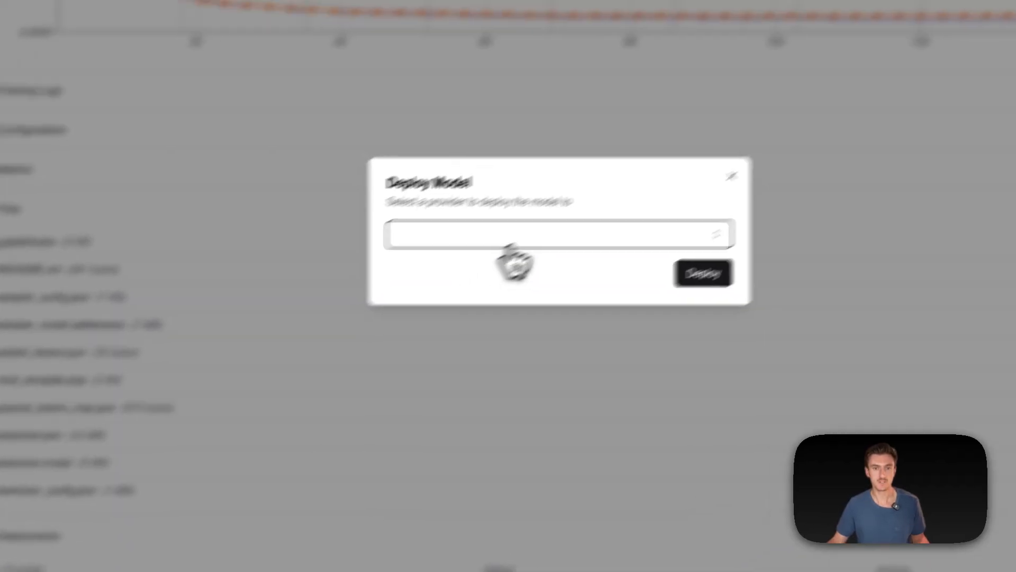
{"action": "left_click", "coordinate": [512, 241]}
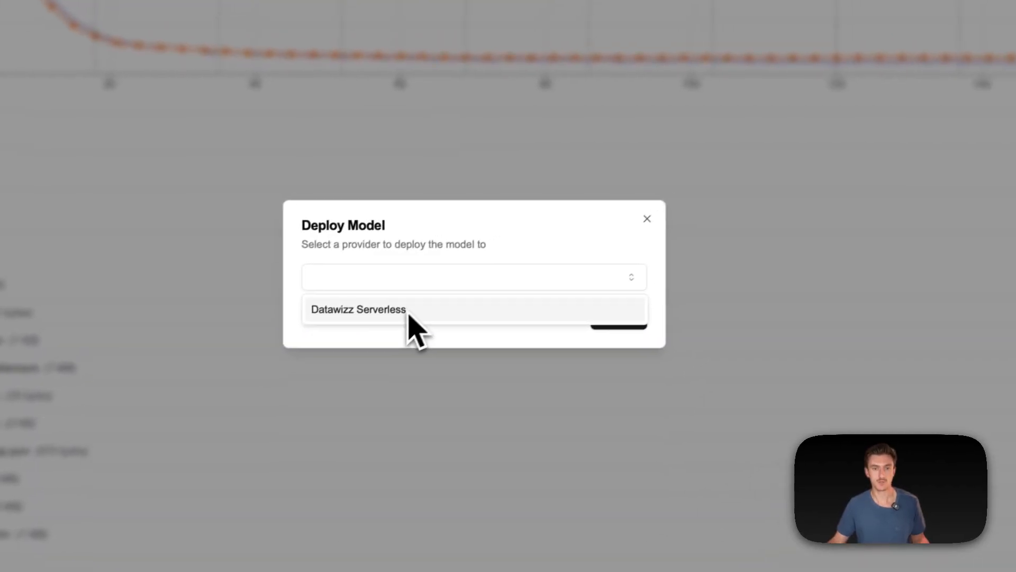
{"action": "left_click", "coordinate": [491, 269]}
{"action": "left_click", "coordinate": [703, 276]}
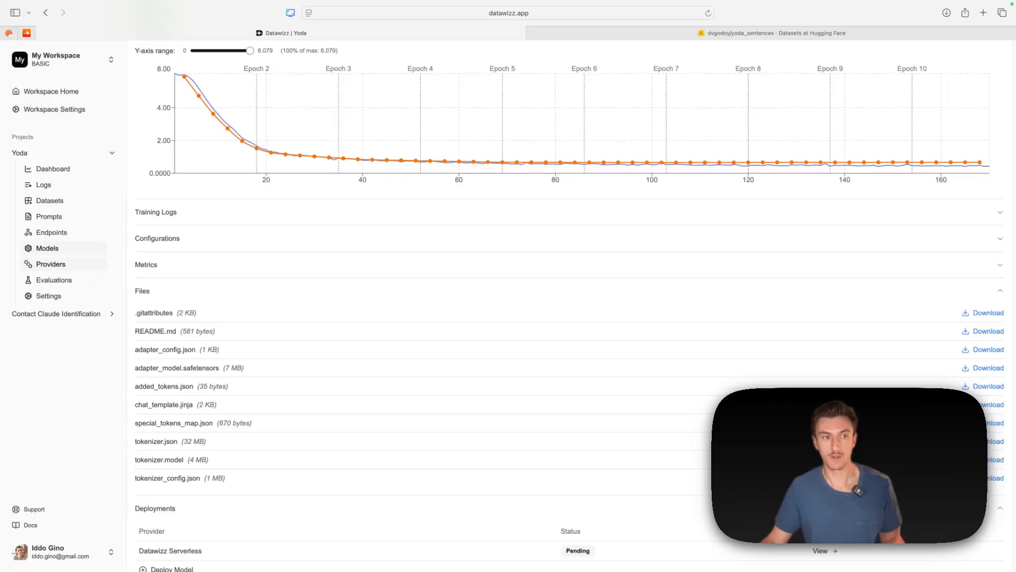
- Add the gpt-4.1 and gpt-4.1-mini models to the project's OpenAI provider
{"action": "scroll", "coordinate": [279, 564], "scroll_direction": "down", "scroll_amount": 1}
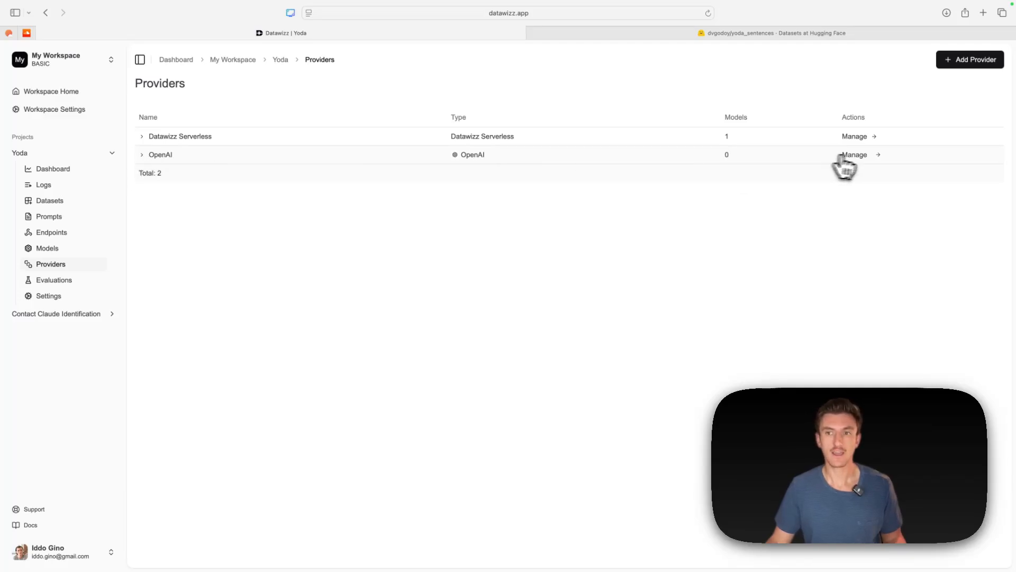
{"action": "left_click", "coordinate": [863, 155]}
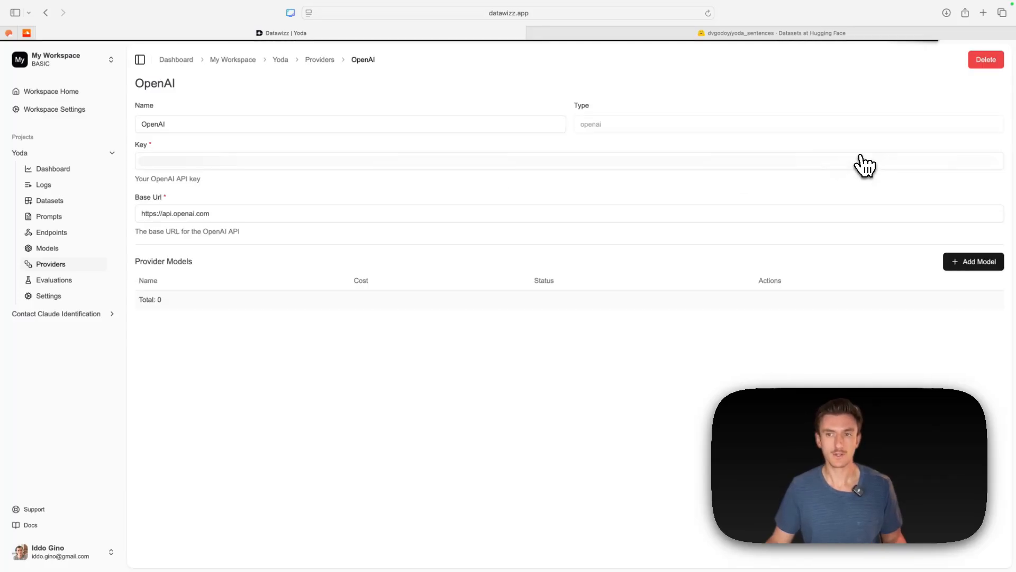
{"action": "left_click", "coordinate": [974, 262]}
{"action": "left_click", "coordinate": [458, 308]}
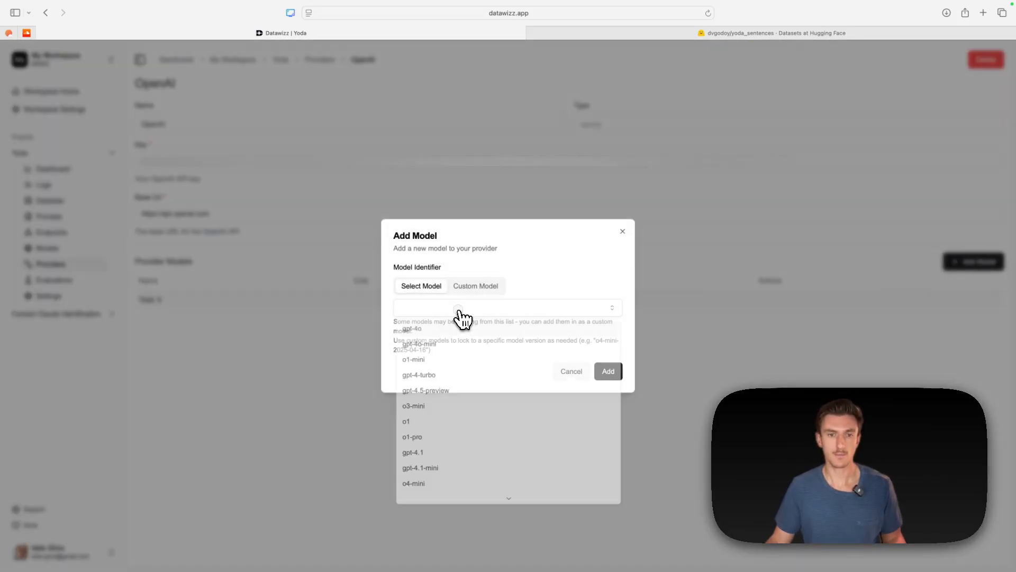
{"action": "left_click", "coordinate": [443, 456]}
{"action": "left_click", "coordinate": [609, 372]}
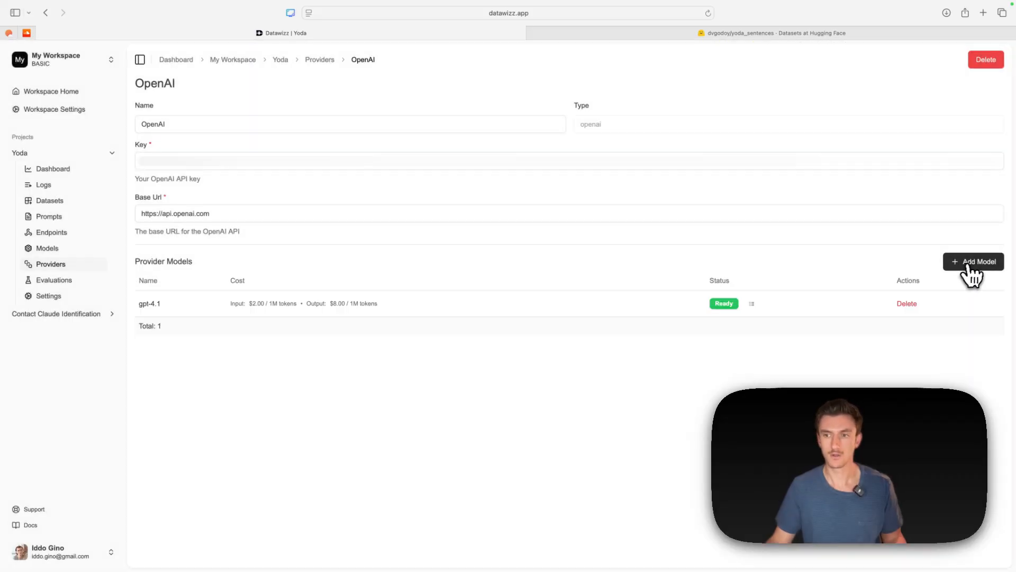
{"action": "left_click", "coordinate": [972, 265]}
{"action": "left_click", "coordinate": [519, 312]}
{"action": "left_click", "coordinate": [436, 470]}
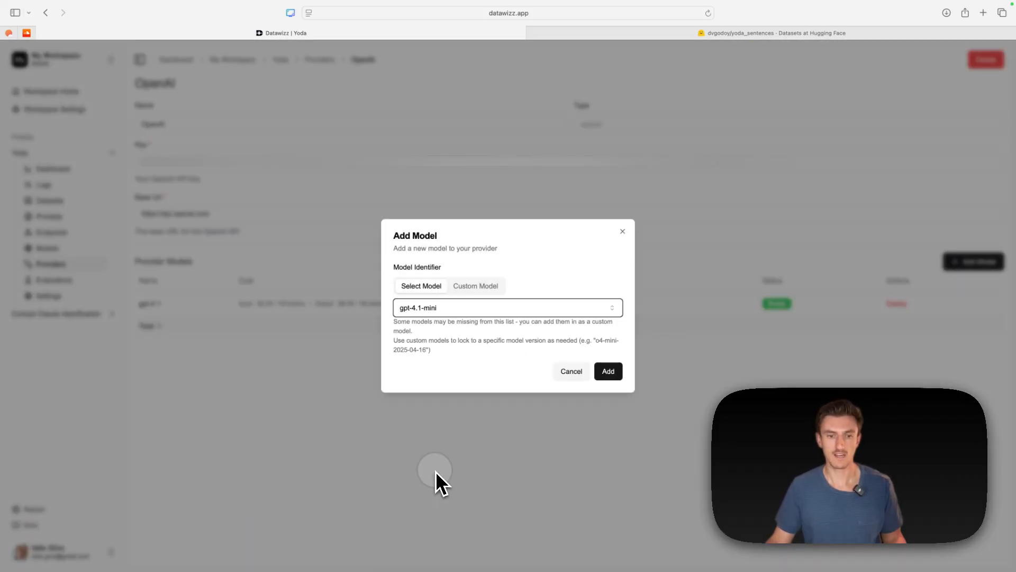
{"action": "left_click", "coordinate": [614, 374]}
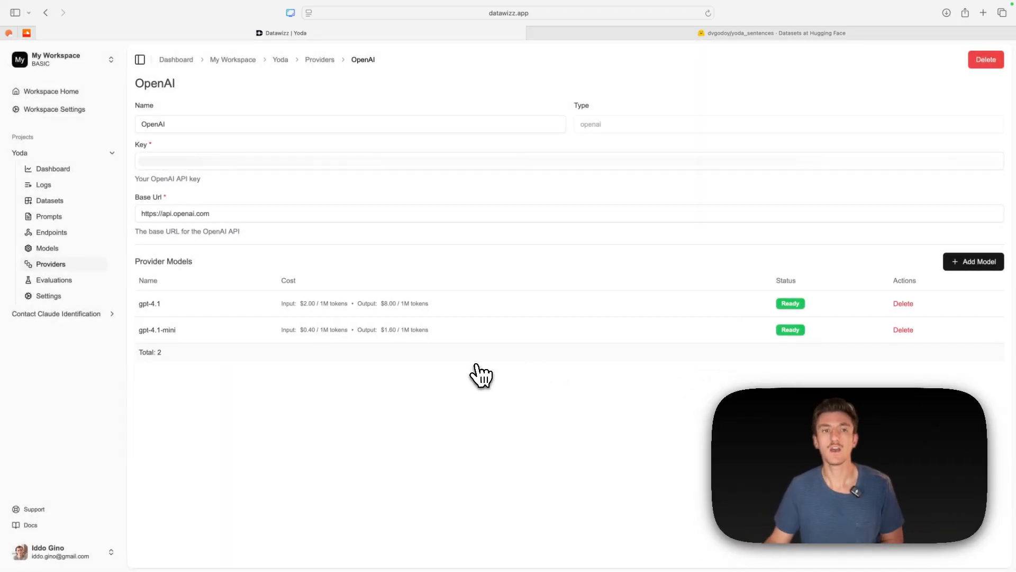
- Add the base model google/gemma-3-270m-it to the Datawizz Serverless provider
{"action": "left_click", "coordinate": [320, 61]}
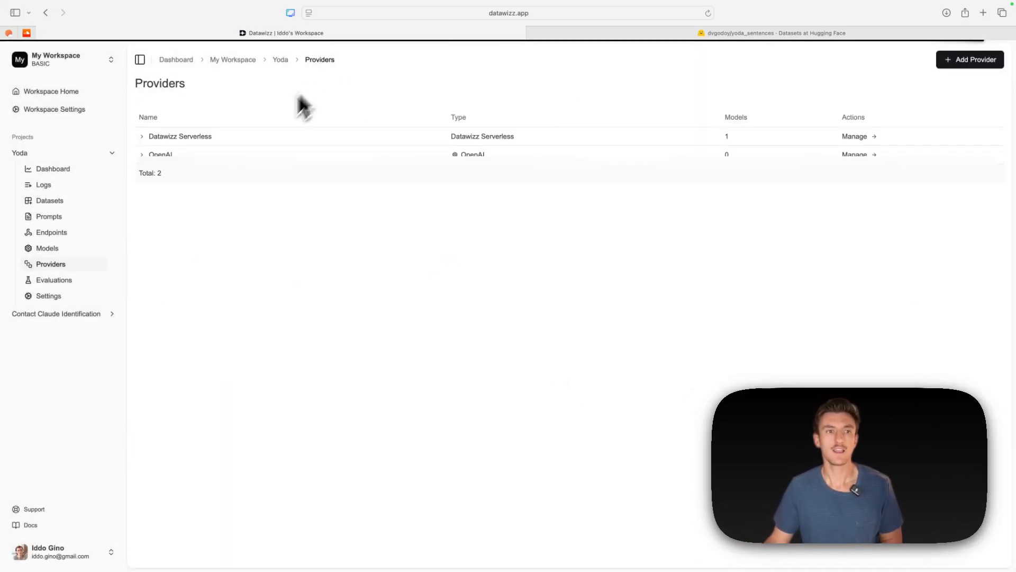
{"action": "left_click", "coordinate": [853, 137]}
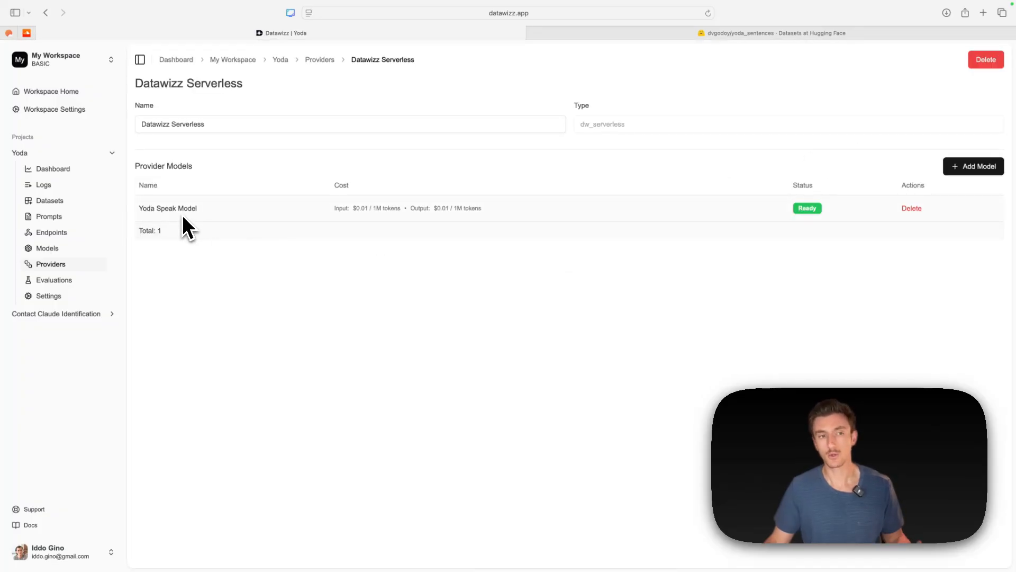
{"action": "left_click", "coordinate": [978, 170]}
{"action": "left_click", "coordinate": [473, 308]}
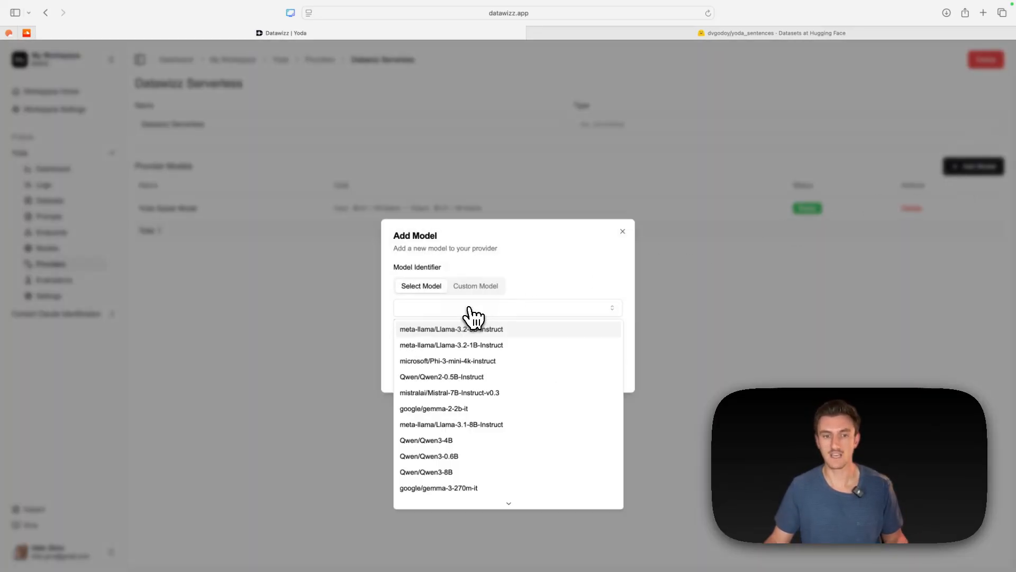
{"action": "left_click", "coordinate": [463, 491]}
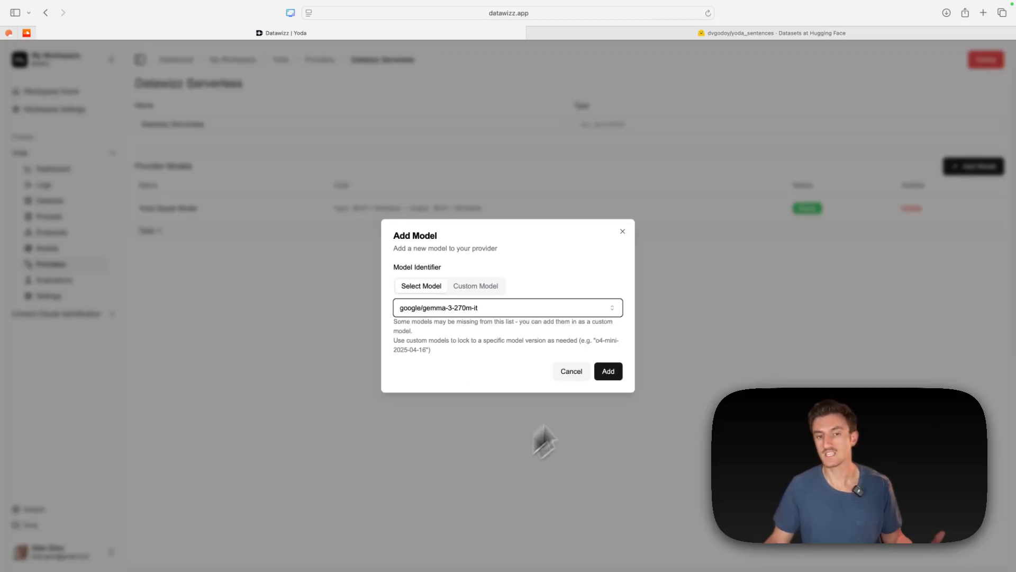
{"action": "left_click", "coordinate": [617, 375]}
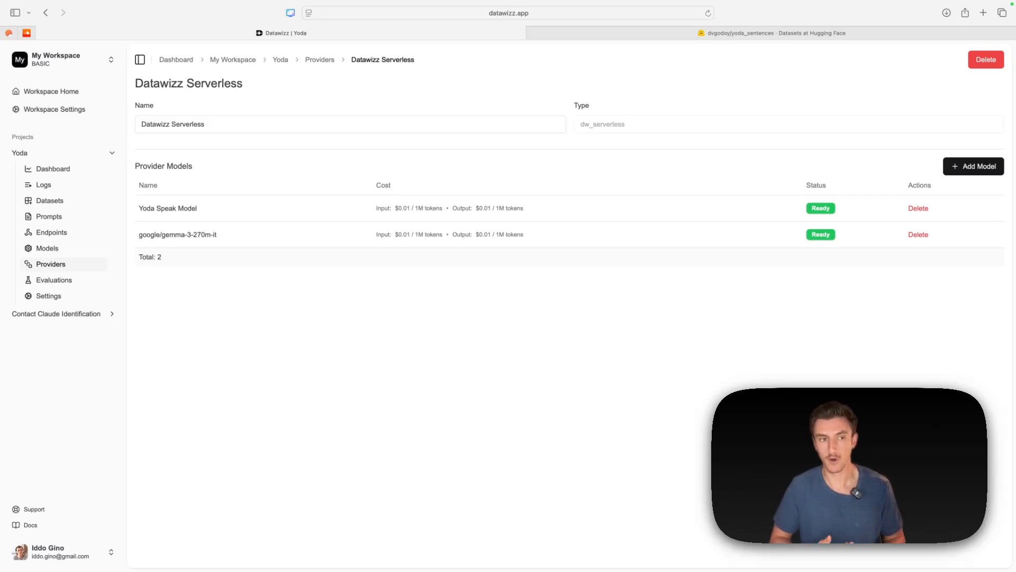
- Select Yoda Speak Model, google/gemma-3-270m-it, gpt-4.1 and gpt-4.1-mini across both providers and open a comparison of the four models
{"action": "left_click", "coordinate": [320, 60]}
{"action": "left_click", "coordinate": [142, 136]}
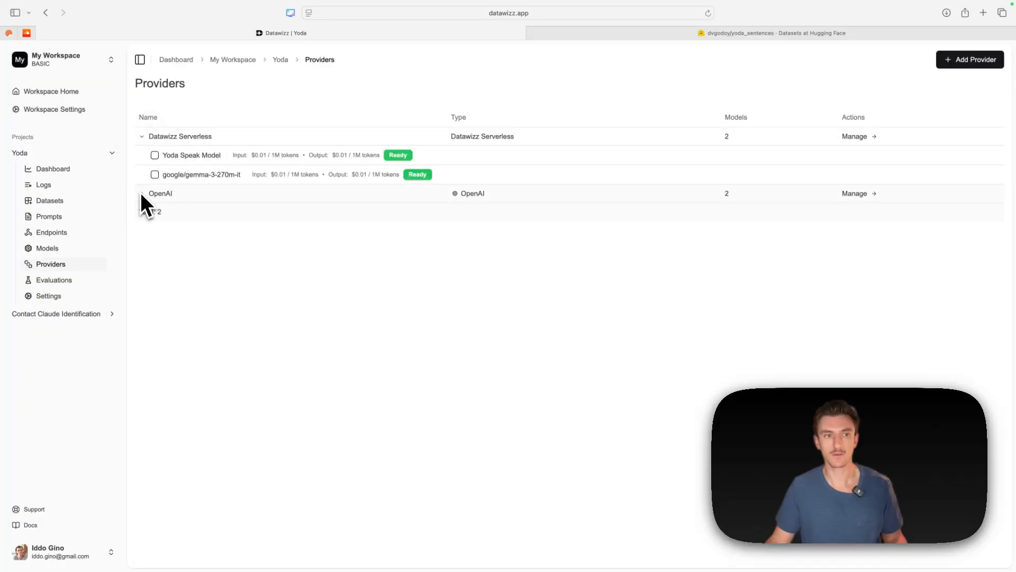
{"action": "left_click", "coordinate": [142, 193]}
{"action": "left_click", "coordinate": [155, 156]}
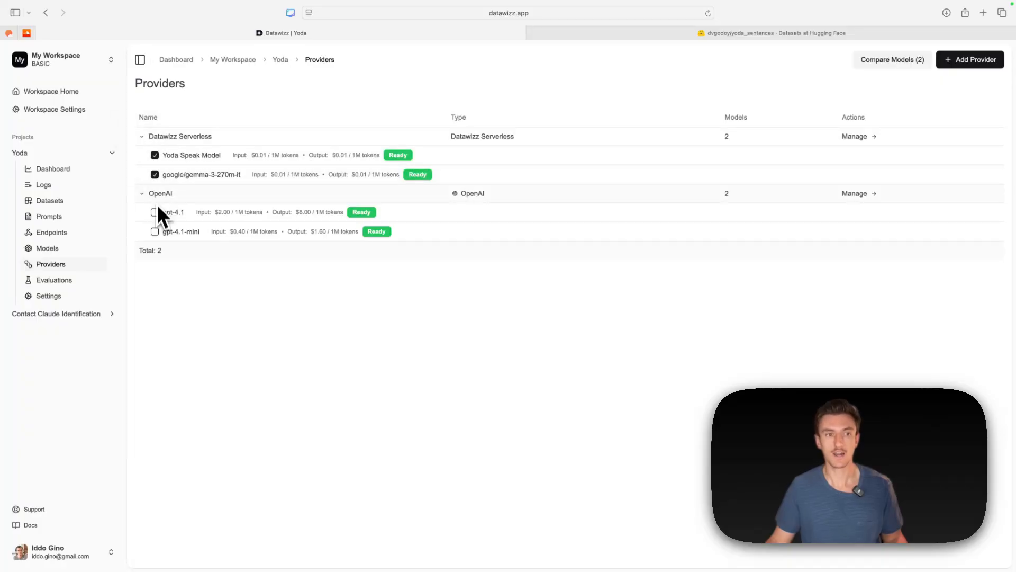
{"action": "left_click", "coordinate": [155, 231]}
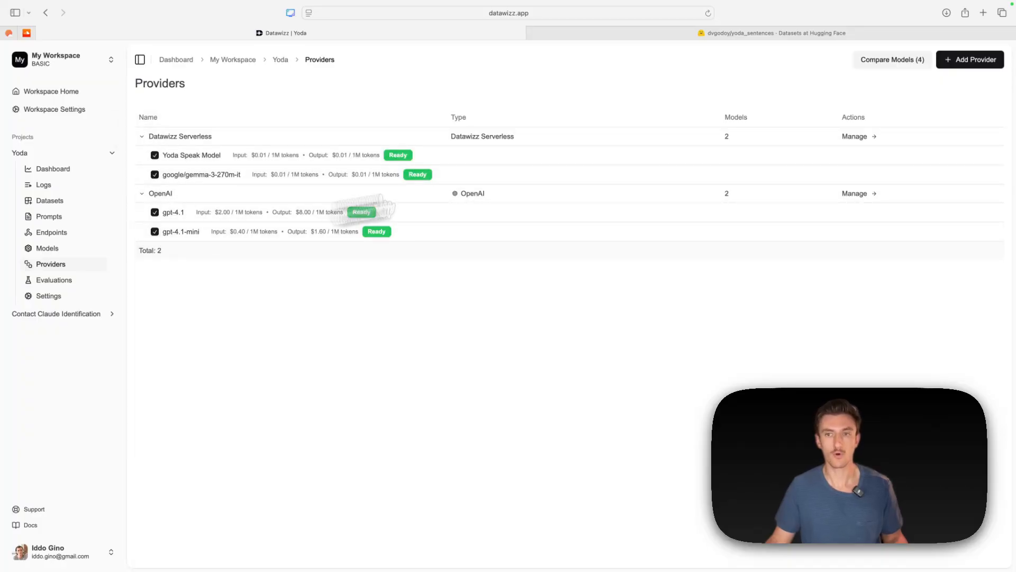
{"action": "left_click", "coordinate": [894, 63]}
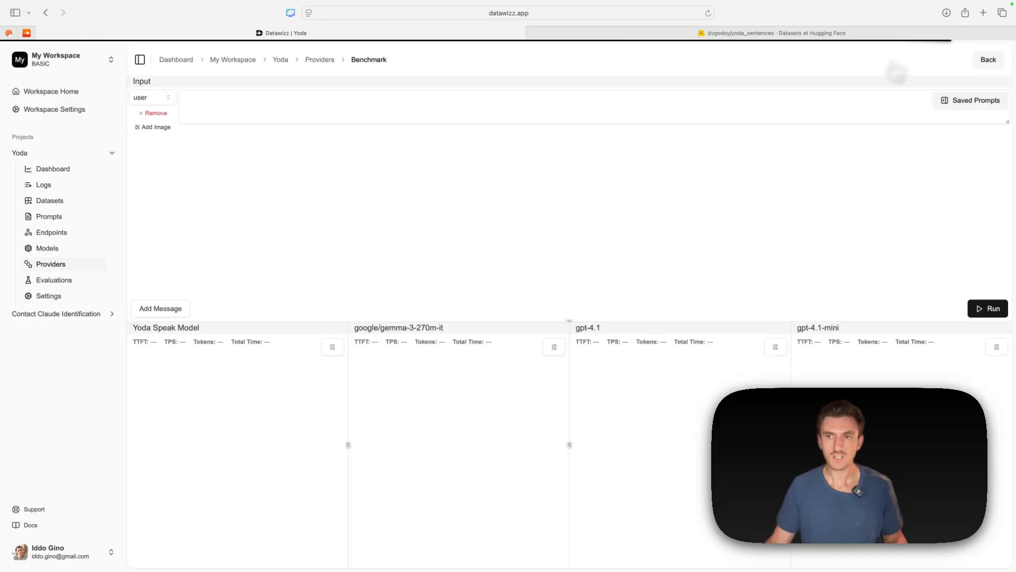
- Load the "She was kind to sick old people." prompt from the Yoda Sentences - Test dataset and run it on all four models
{"action": "left_click", "coordinate": [958, 104]}
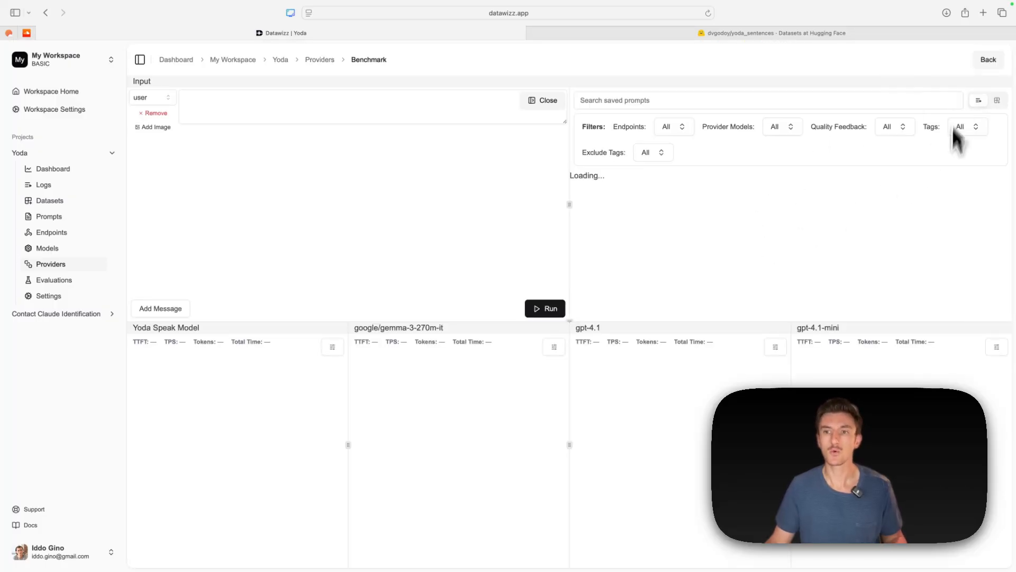
{"action": "left_click", "coordinate": [999, 101]}
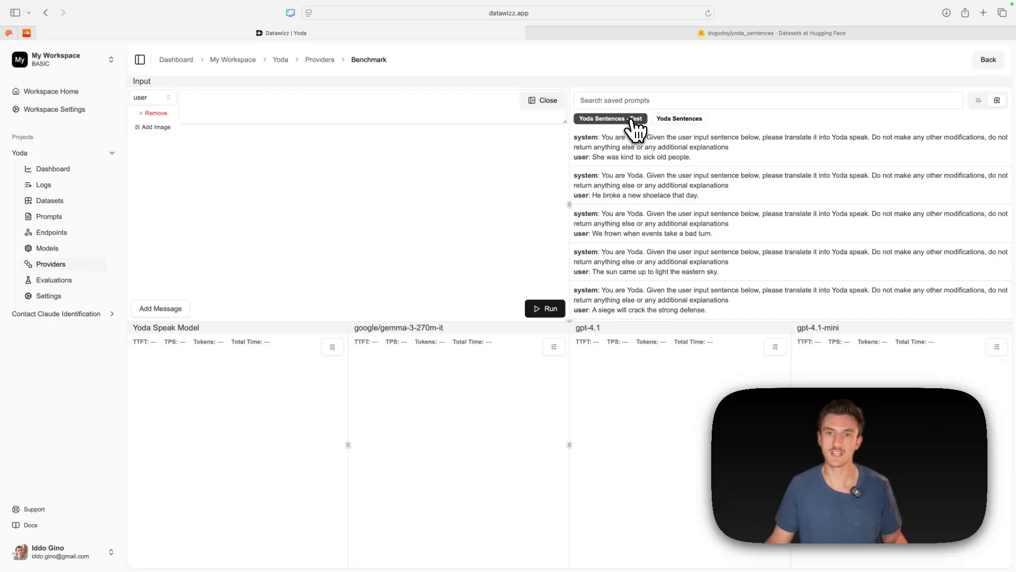
{"action": "left_click", "coordinate": [640, 155]}
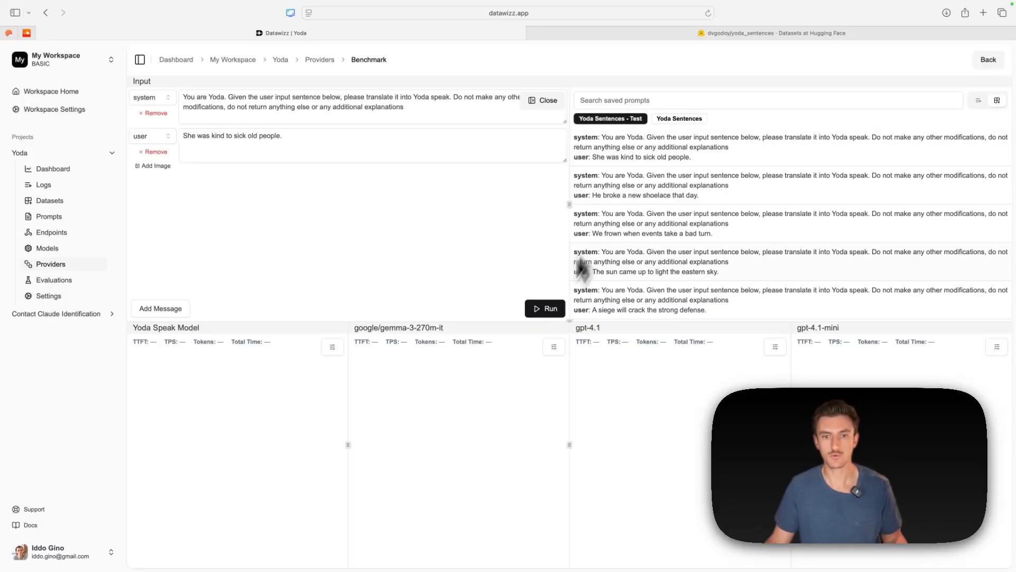
{"action": "left_click", "coordinate": [549, 311]}
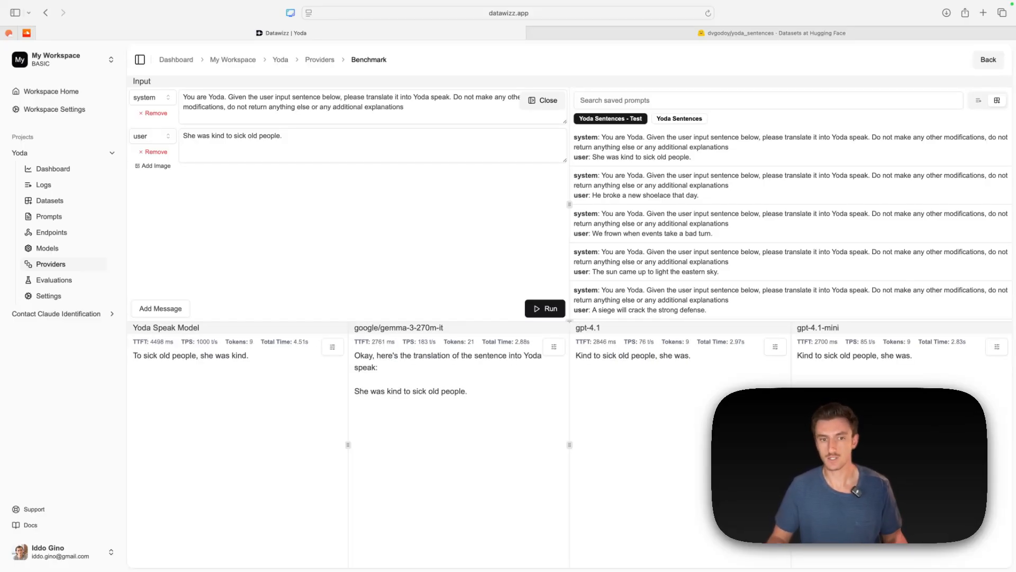
- Load the test prompt "A siege will crack the strong defense." and run it on the compared models
{"action": "scroll", "coordinate": [692, 286], "scroll_direction": "down", "scroll_amount": 1}
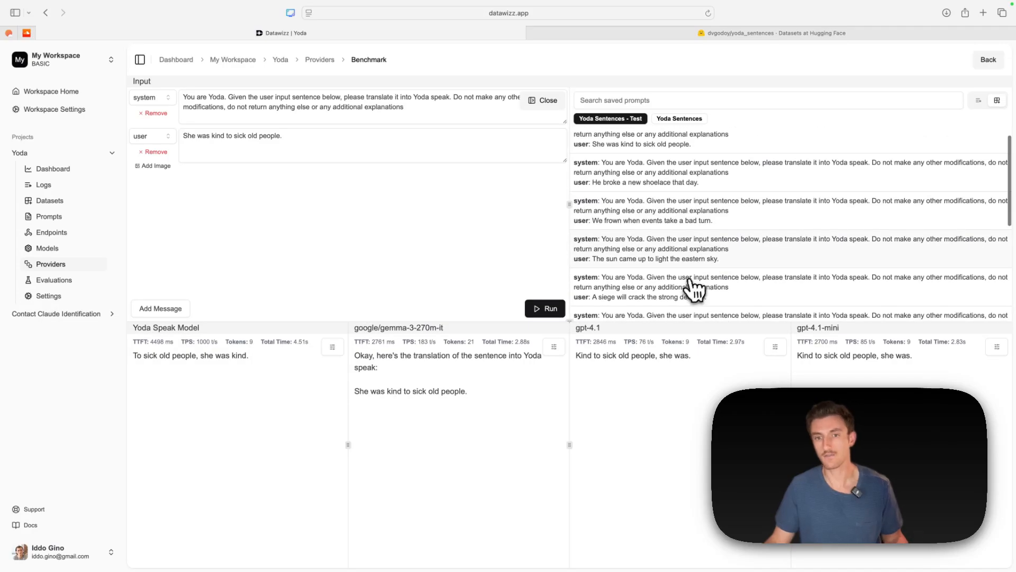
{"action": "left_click", "coordinate": [688, 290]}
{"action": "left_click", "coordinate": [556, 311]}
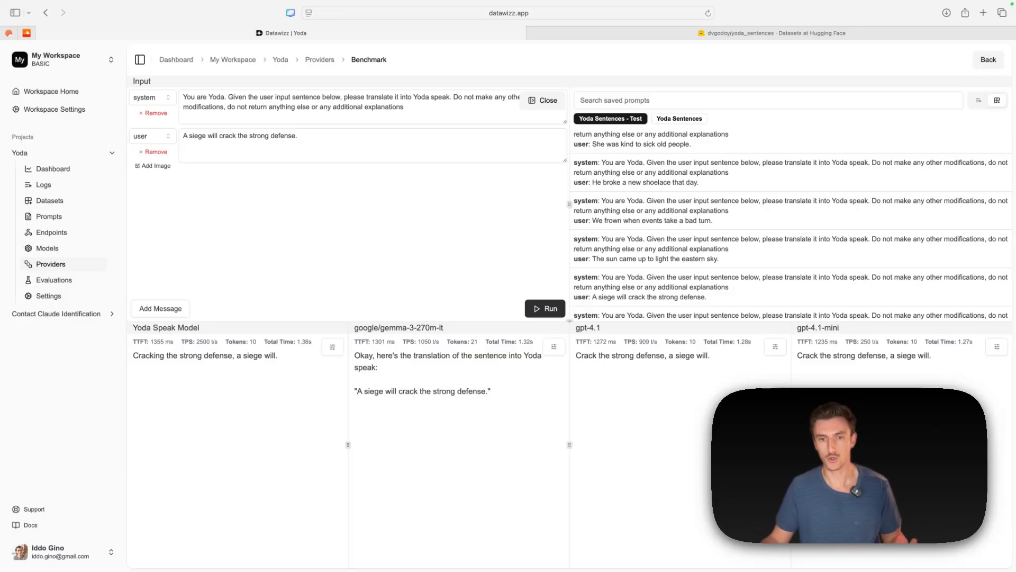
- Start a new evaluation in the Yoda project and name it Yoda Model Benchmark
{"action": "left_click", "coordinate": [74, 281]}
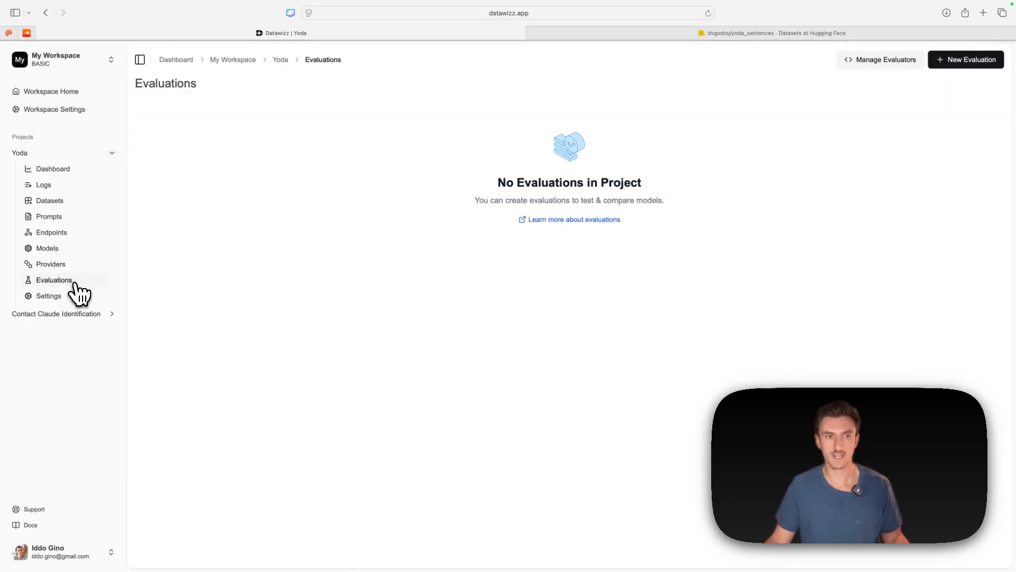
{"action": "left_click", "coordinate": [986, 68]}
{"action": "left_click", "coordinate": [239, 155]}
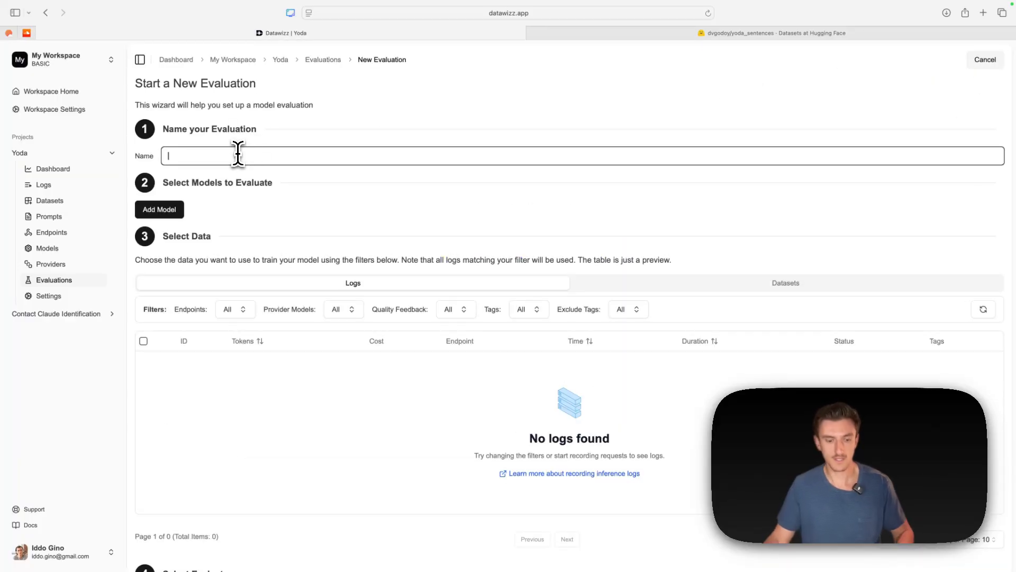
{"action": "type", "text": "Yoda Model Benchmark"}
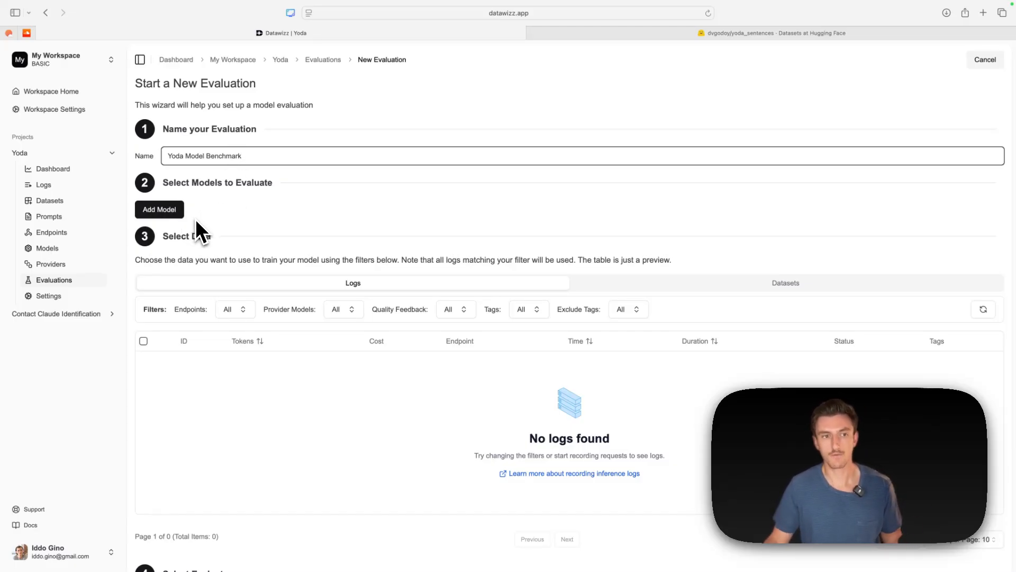
- Add OpenAI's gpt-4.1 and gpt-4.1-mini as models to evaluate in the benchmark
{"action": "left_click", "coordinate": [172, 210]}
{"action": "left_click", "coordinate": [265, 192]}
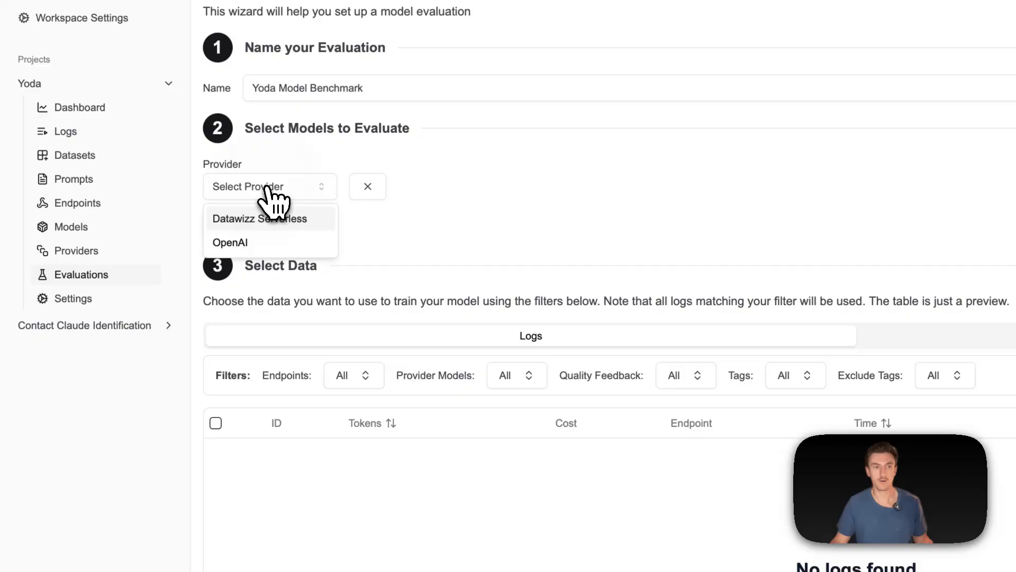
{"action": "left_click", "coordinate": [254, 243]}
{"action": "left_click", "coordinate": [375, 194]}
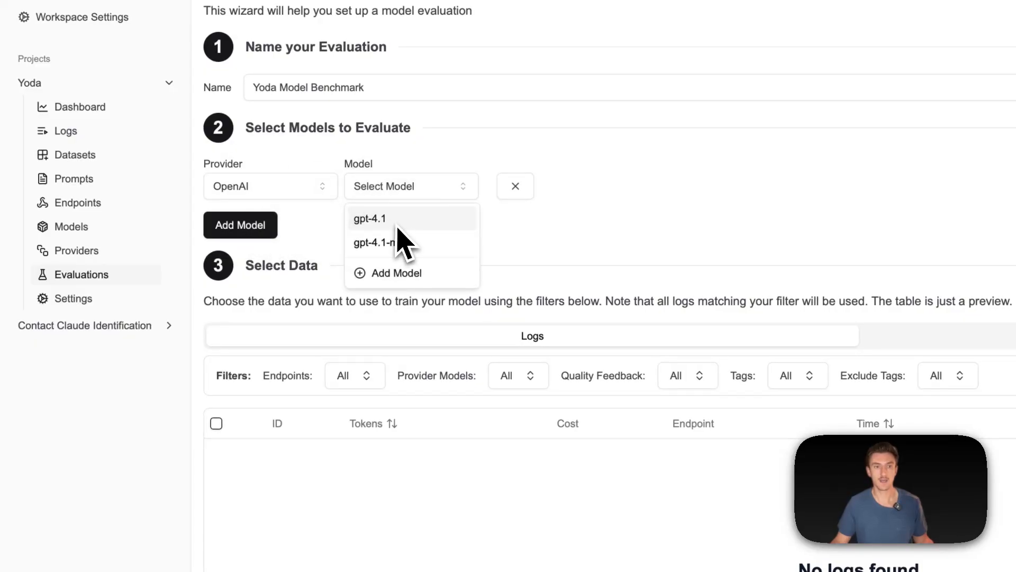
{"action": "left_click", "coordinate": [379, 215]}
{"action": "left_click", "coordinate": [269, 227]}
{"action": "left_click", "coordinate": [267, 244]}
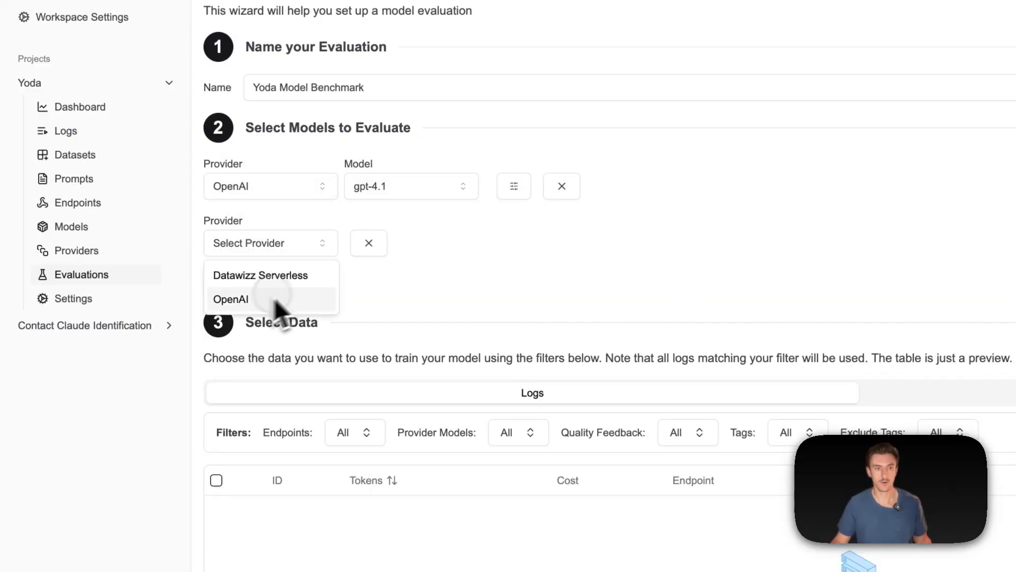
{"action": "left_click", "coordinate": [274, 298]}
{"action": "left_click", "coordinate": [402, 243]}
{"action": "left_click", "coordinate": [412, 300]}
- Add google/gemma-3-270m-it and Yoda Speak Model from Datawizz Serverless to the models being evaluated
{"action": "left_click", "coordinate": [254, 285]}
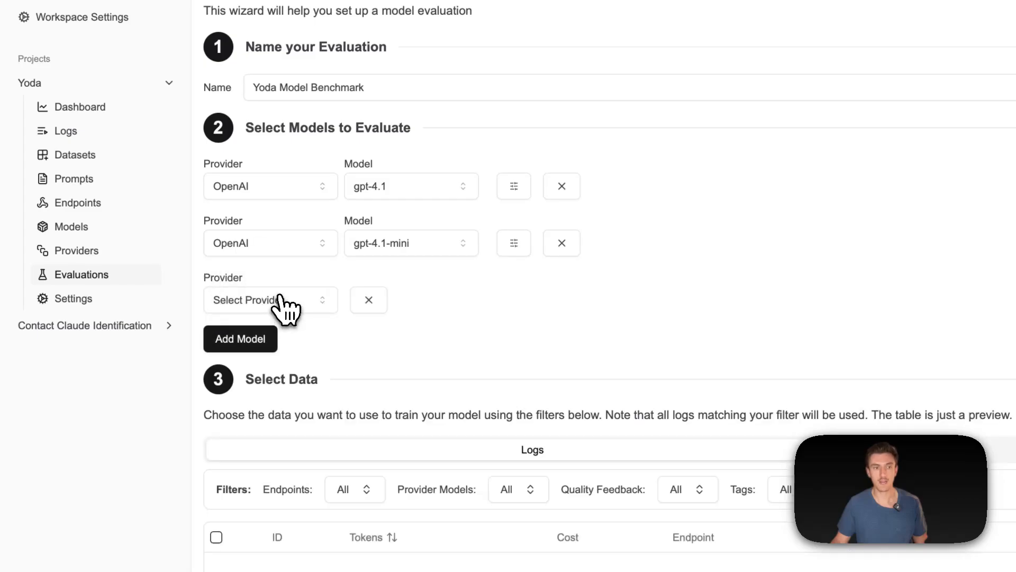
{"action": "left_click", "coordinate": [283, 302]}
{"action": "left_click", "coordinate": [286, 333]}
{"action": "left_click", "coordinate": [386, 300]}
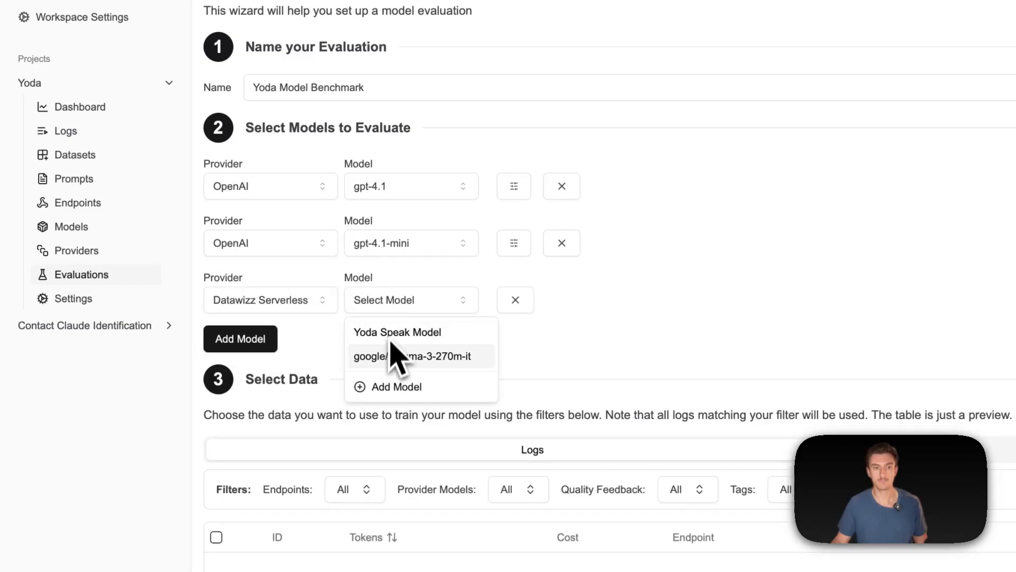
{"action": "left_click", "coordinate": [424, 357]}
{"action": "left_click", "coordinate": [249, 341]}
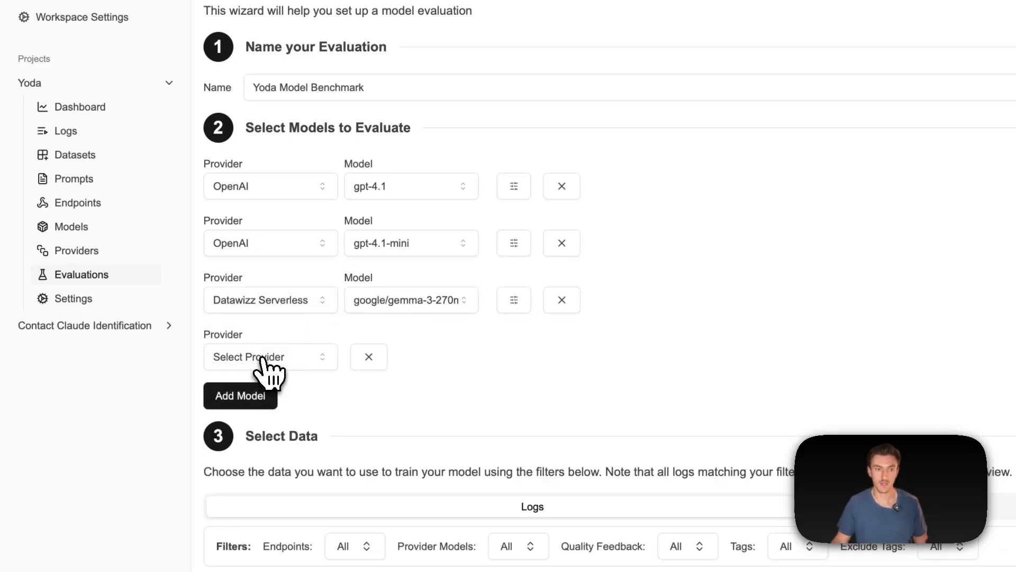
{"action": "left_click", "coordinate": [265, 358]}
{"action": "left_click", "coordinate": [278, 389]}
{"action": "left_click", "coordinate": [415, 356]}
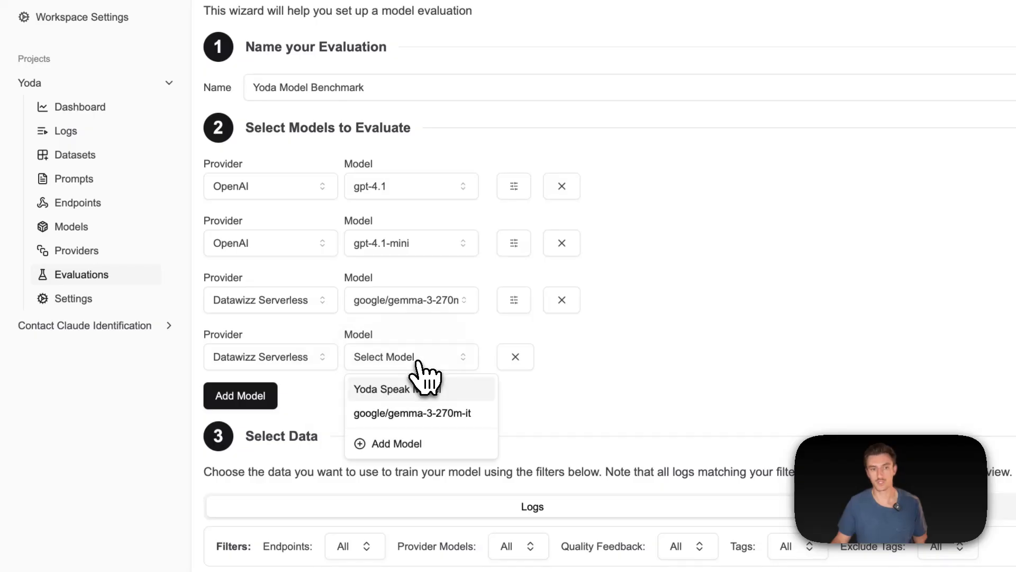
{"action": "left_click", "coordinate": [443, 390]}
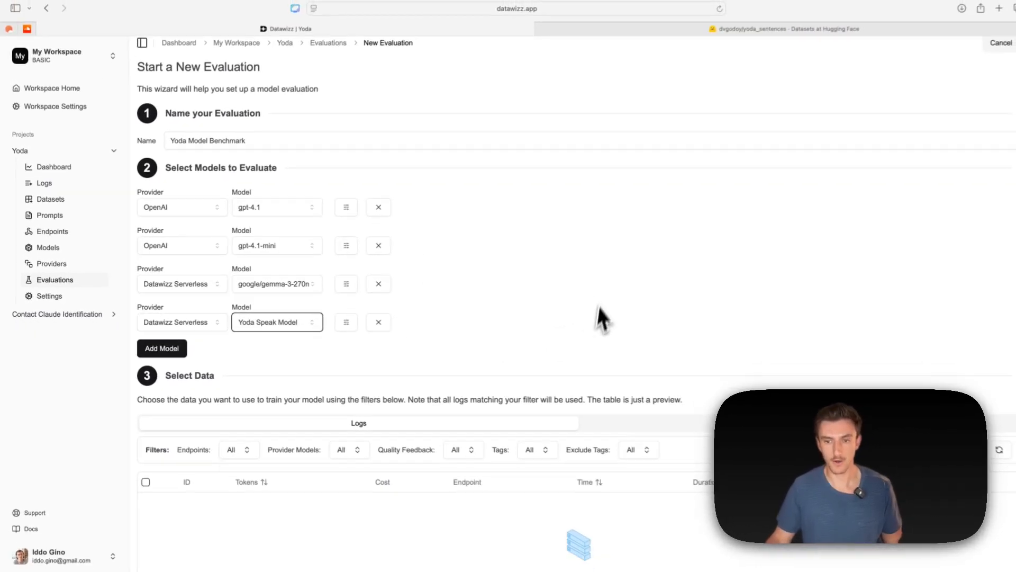
- Choose the Yoda Sentences - Test dataset as the evaluation data instead of logs
{"action": "scroll", "coordinate": [602, 317], "scroll_direction": "down", "scroll_amount": 5}
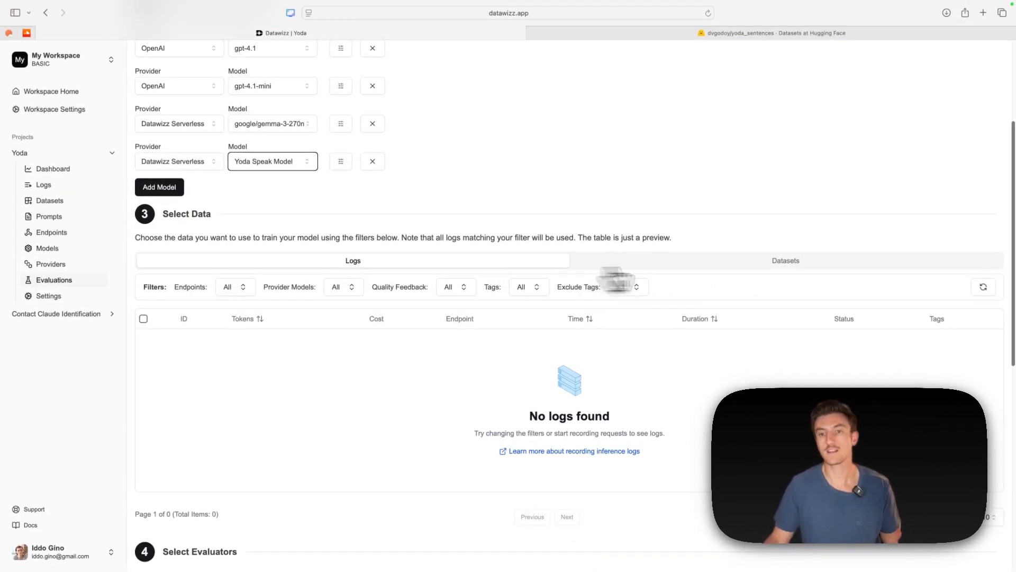
{"action": "left_click", "coordinate": [818, 271]}
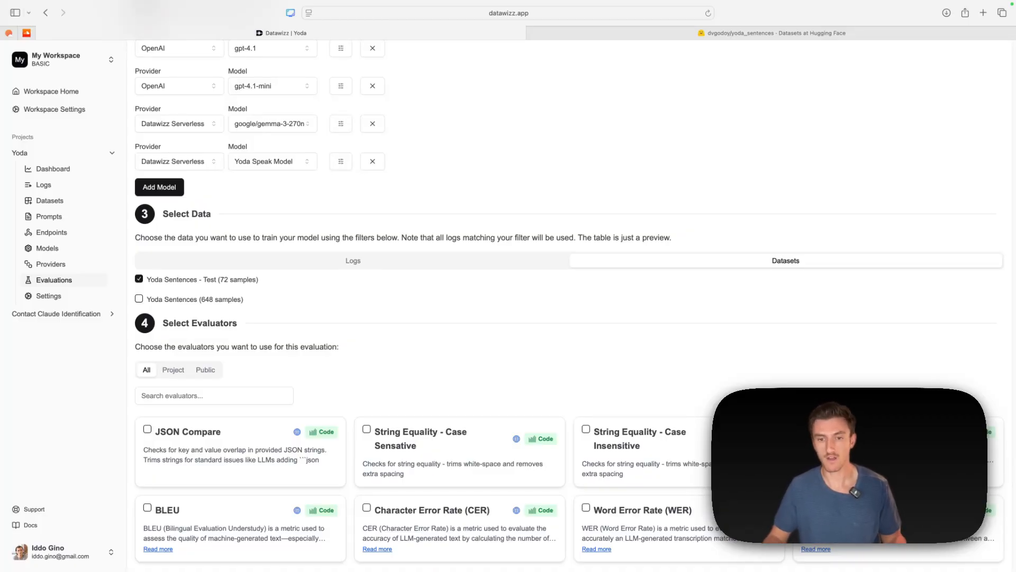
- Select the String Equality - Case Insensitive and Word Error Rate (WER) evaluators and start the evaluation
{"action": "scroll", "coordinate": [458, 341], "scroll_direction": "down", "scroll_amount": 3}
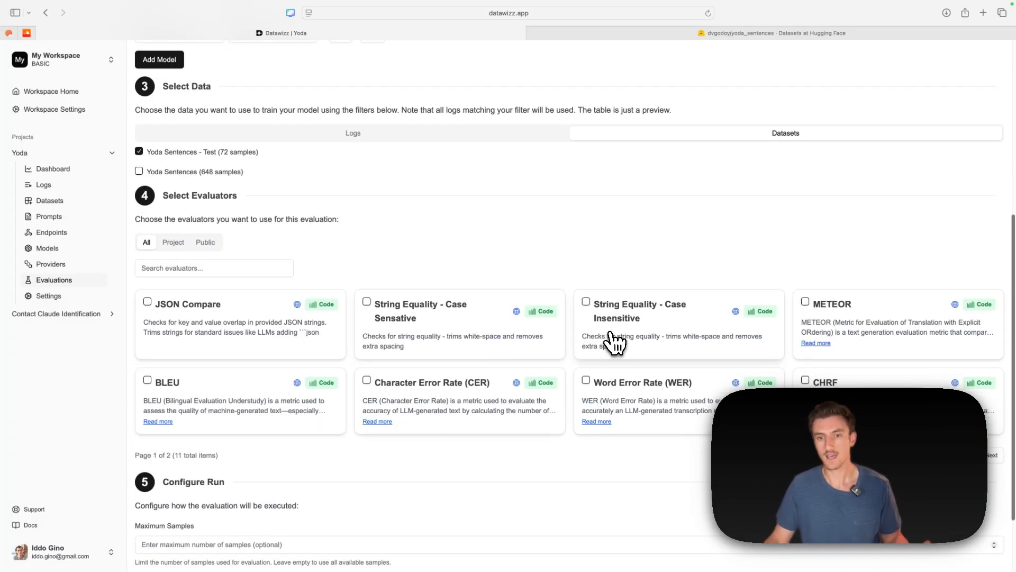
{"action": "left_click", "coordinate": [626, 331]}
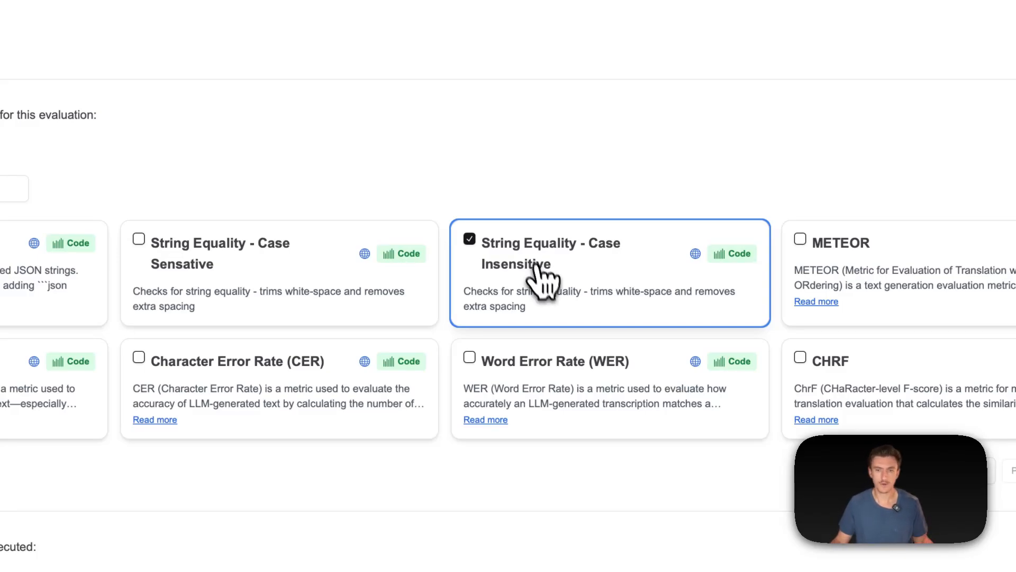
{"action": "left_click", "coordinate": [557, 366]}
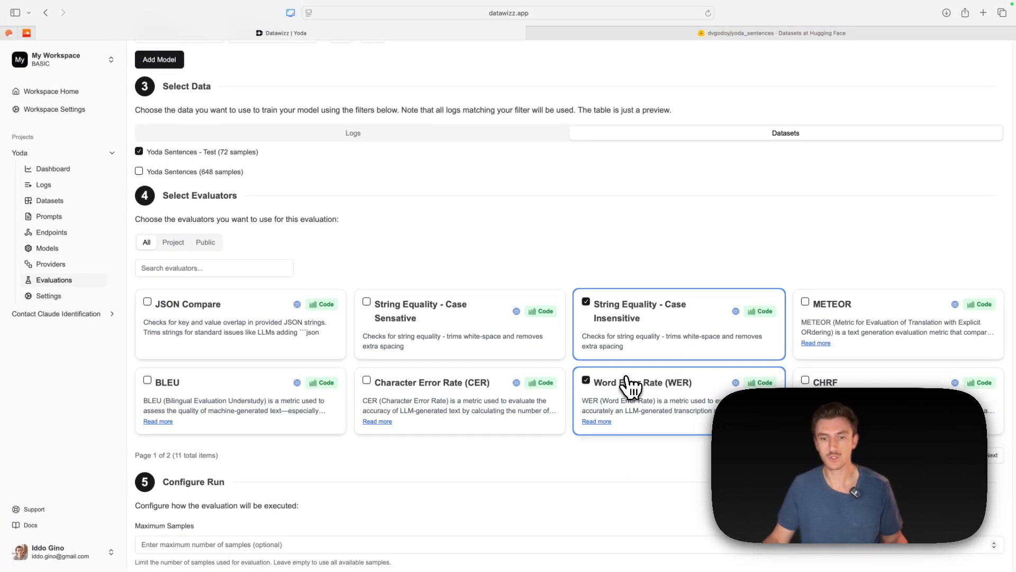
{"action": "scroll", "coordinate": [619, 386], "scroll_direction": "down", "scroll_amount": 3}
{"action": "left_click", "coordinate": [180, 545]}
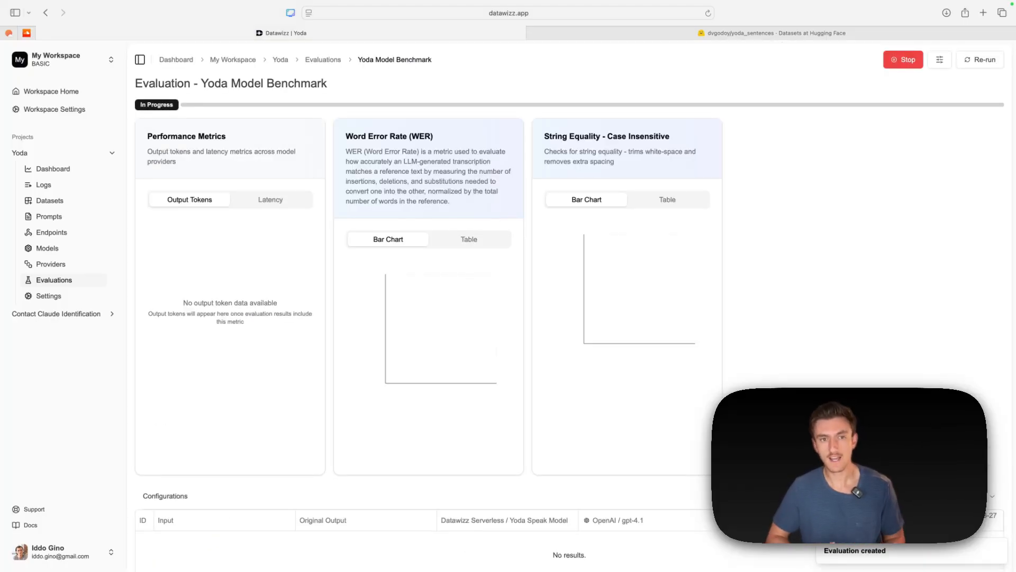
- Examine the metric charts and per-sample outputs of the Yoda Model Benchmark as the evaluation runs
{"action": "scroll", "coordinate": [560, 458], "scroll_direction": "down", "scroll_amount": 1}
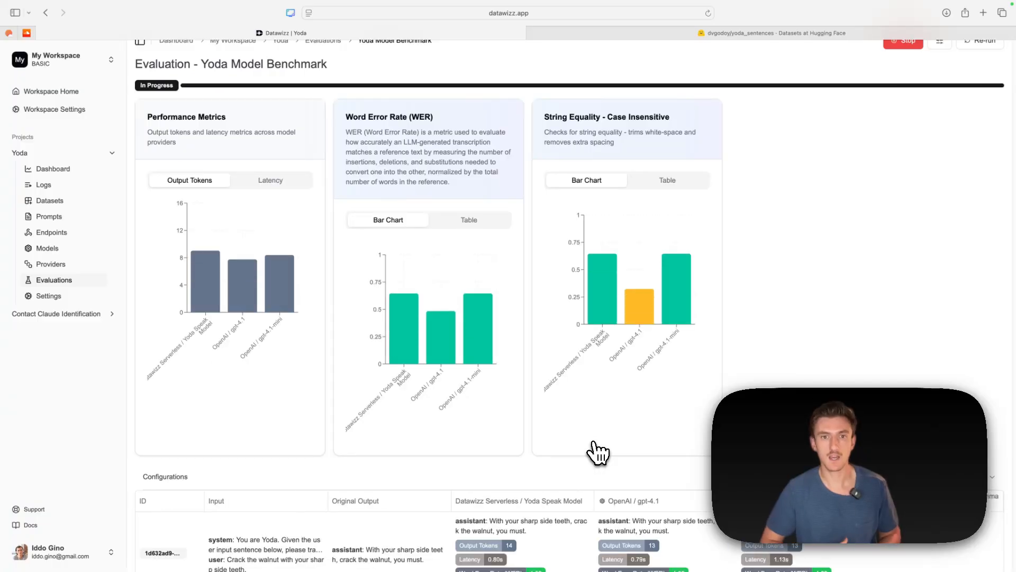
{"action": "scroll", "coordinate": [605, 446], "scroll_direction": "down", "scroll_amount": 4}
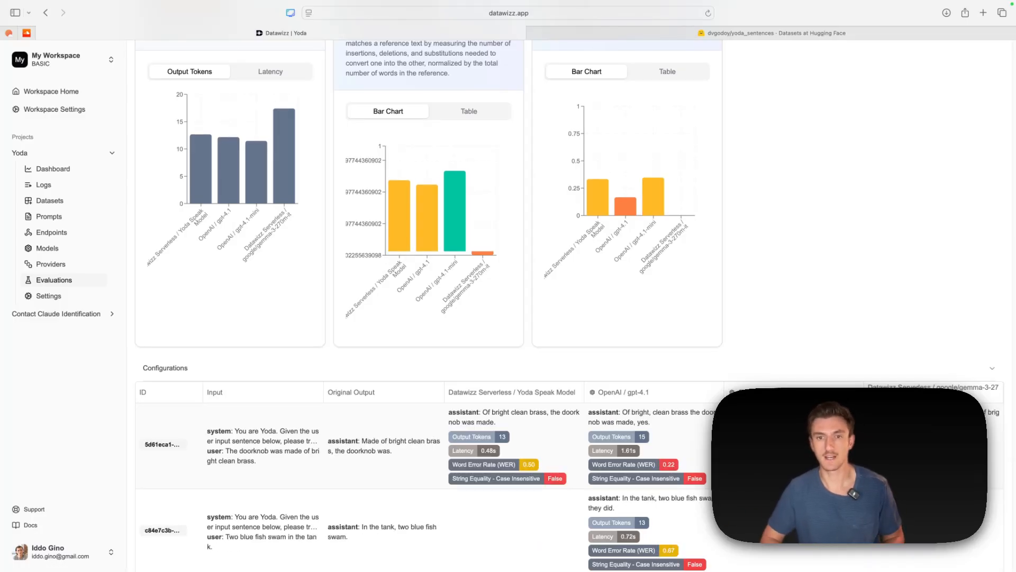
{"action": "scroll", "coordinate": [570, 306], "scroll_direction": "up", "scroll_amount": 3}
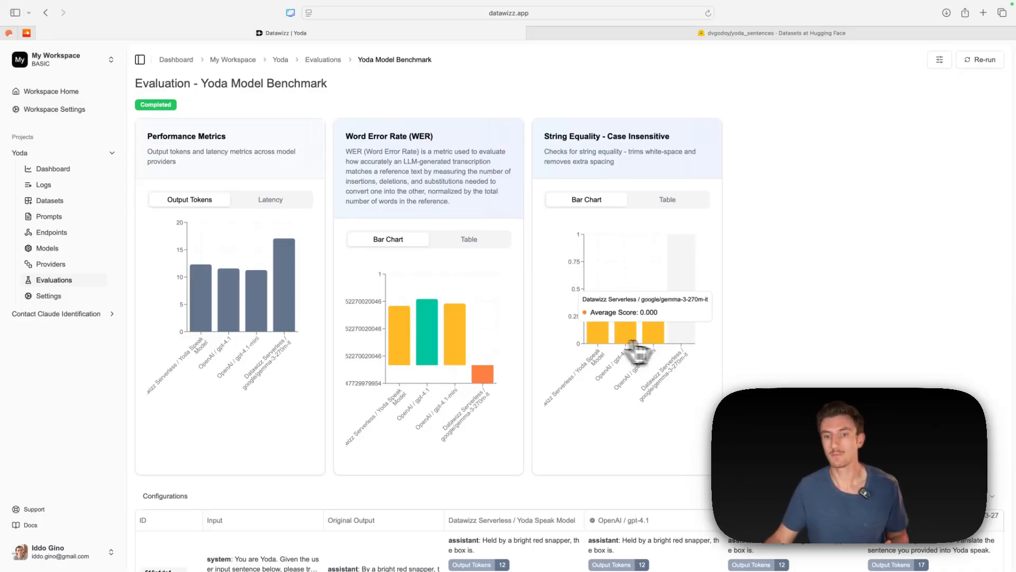
- Compare the models' average scores in the String Equality - Case Insensitive and Word Error Rate charts
{"action": "mouse_move", "coordinate": [686, 351]}
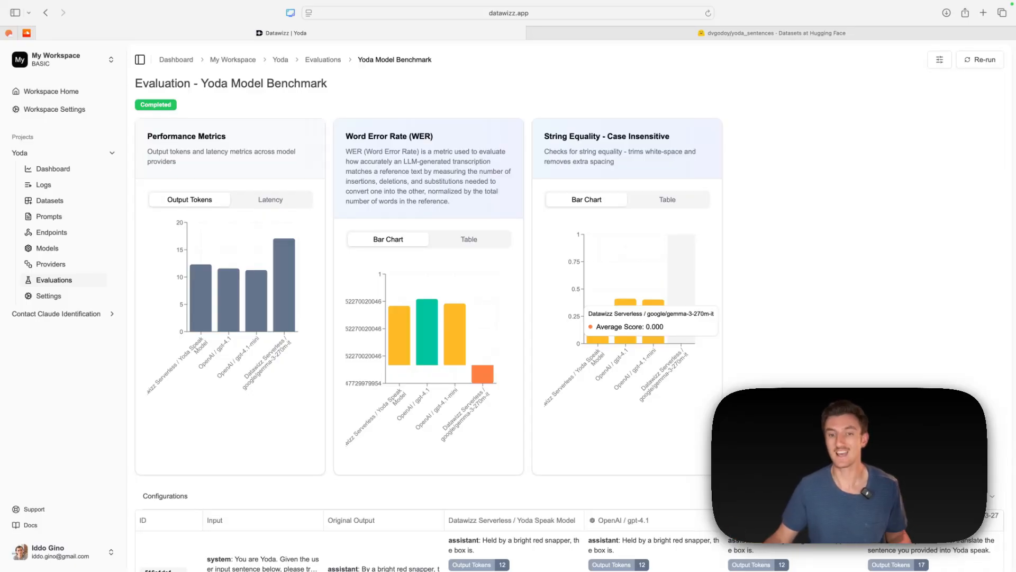
{"action": "mouse_move", "coordinate": [609, 344]}
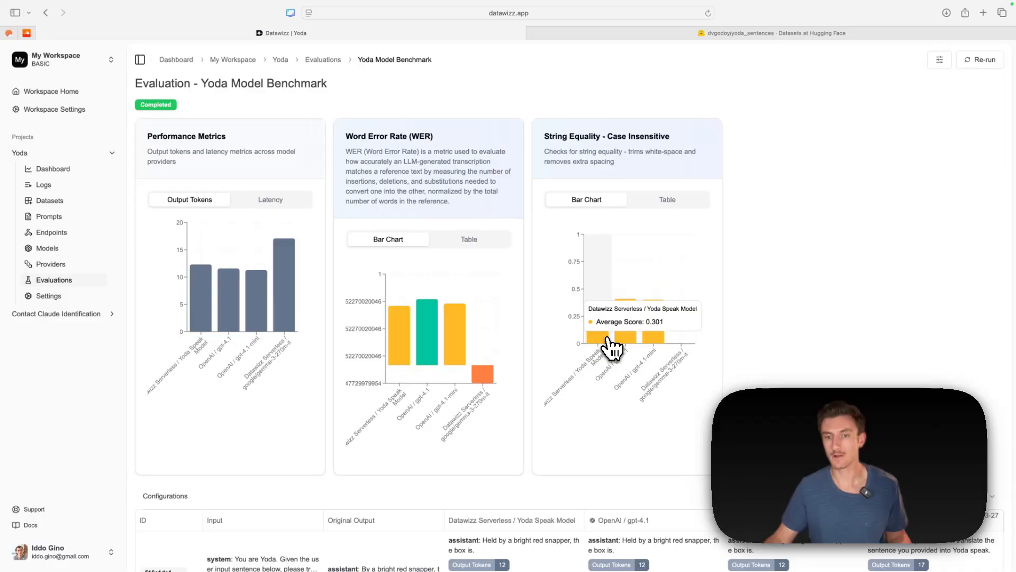
{"action": "mouse_move", "coordinate": [648, 340]}
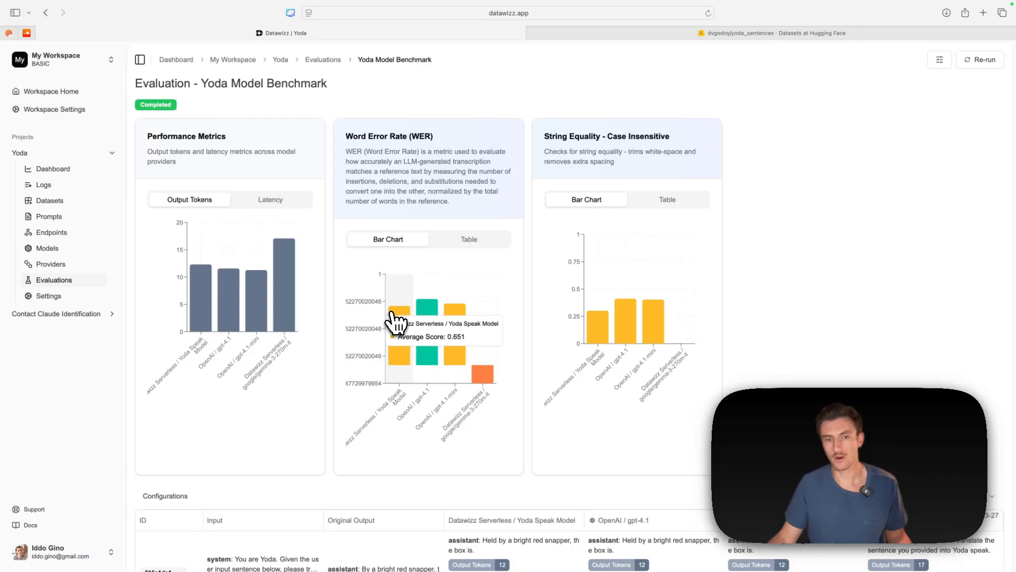
{"action": "mouse_move", "coordinate": [482, 364]}
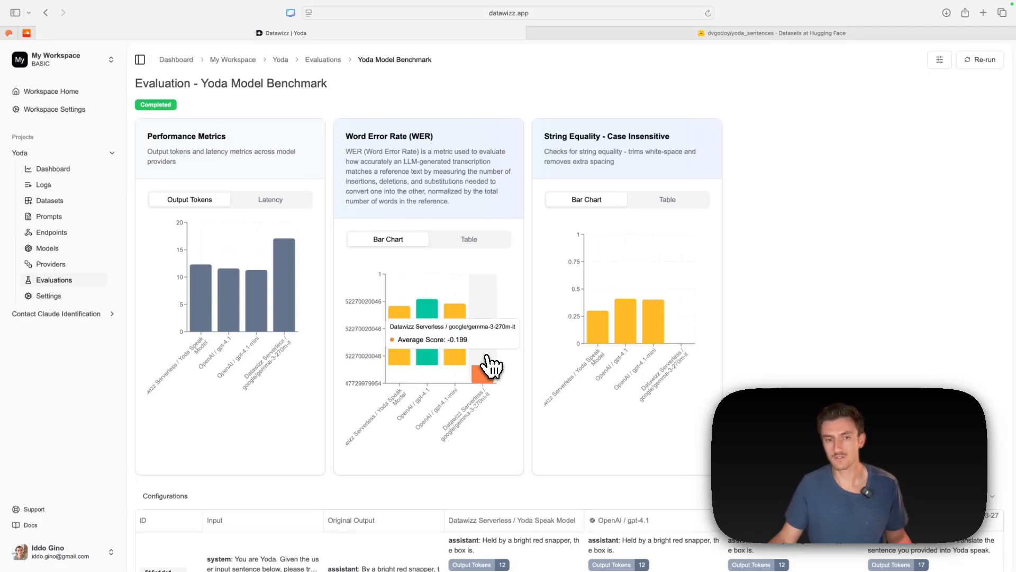
{"action": "mouse_move", "coordinate": [405, 348]}
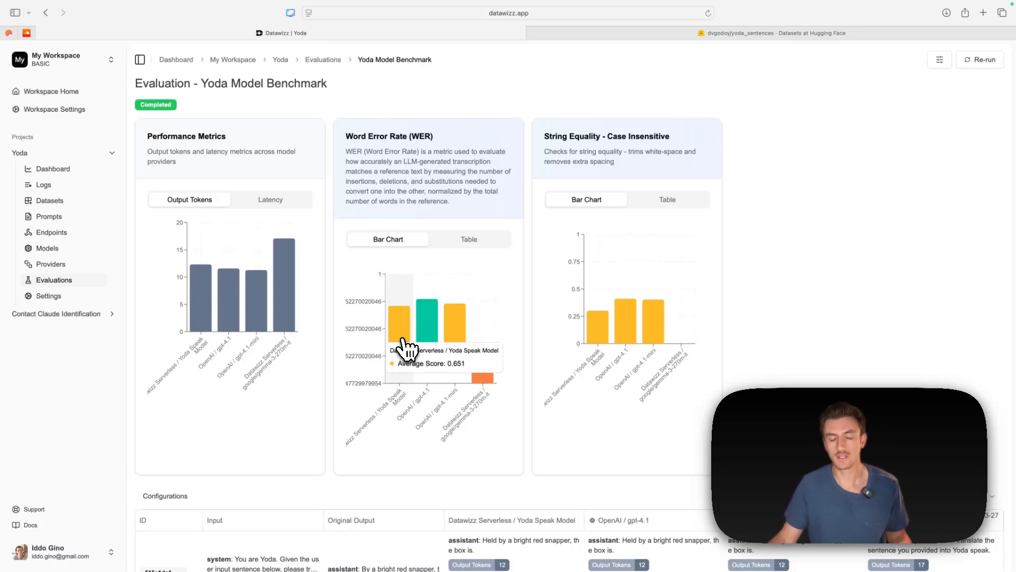
{"action": "mouse_move", "coordinate": [454, 346]}
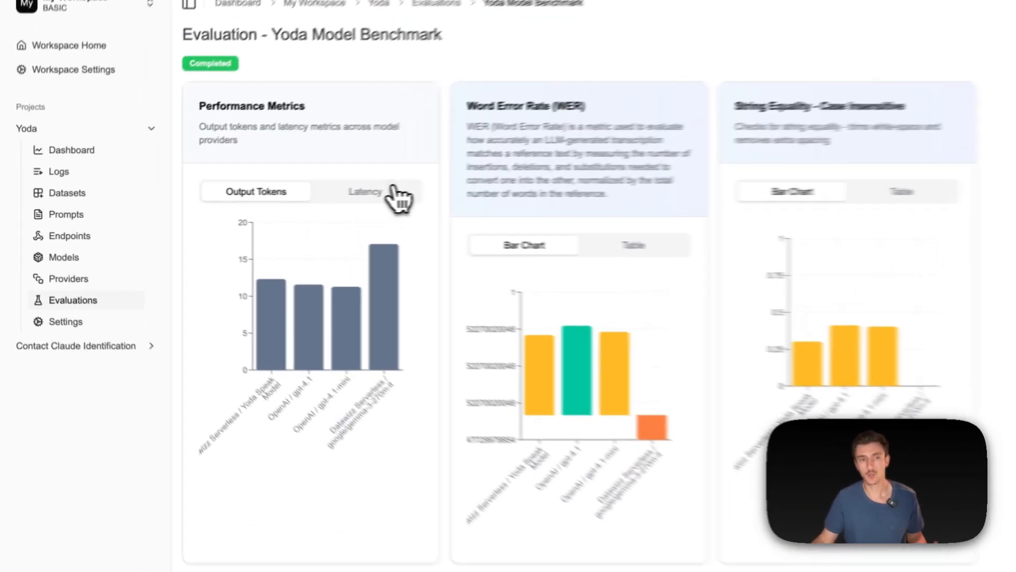
- Show latency in the performance metrics chart, compare it across the models, and review the per-sample results
{"action": "left_click", "coordinate": [295, 204]}
{"action": "mouse_move", "coordinate": [301, 366]}
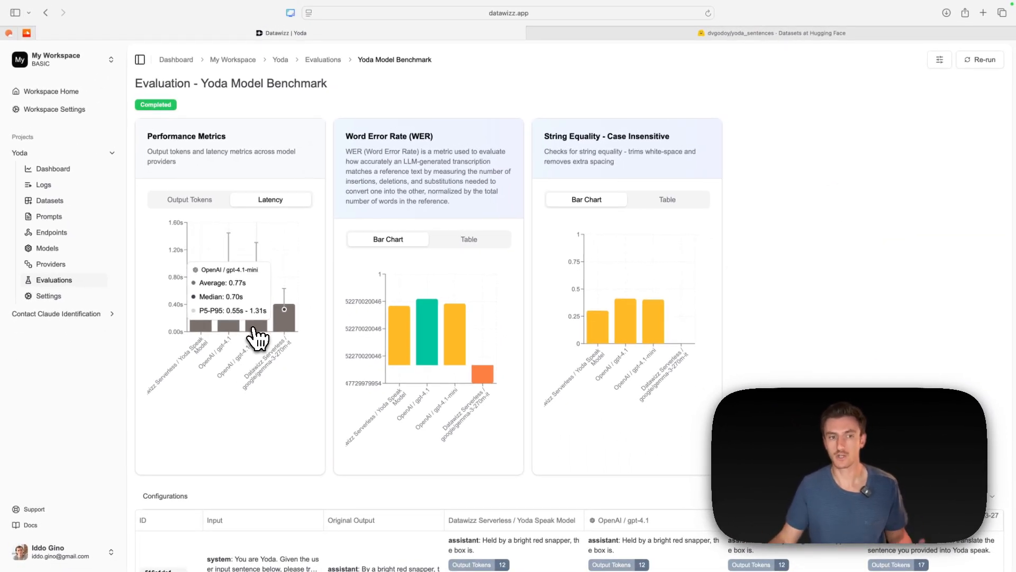
{"action": "scroll", "coordinate": [312, 275], "scroll_direction": "down", "scroll_amount": 3}
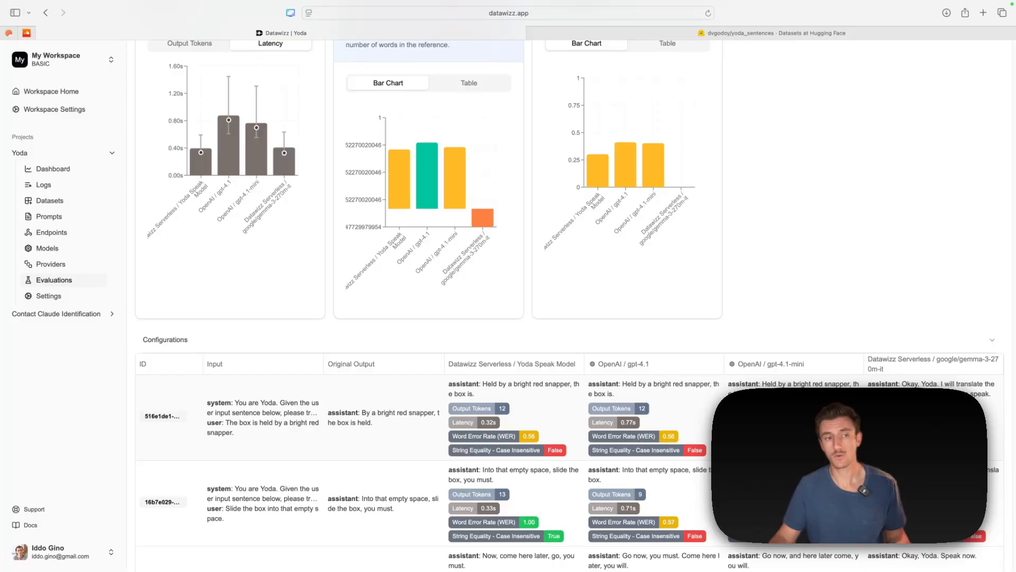
- Open the details of Yoda Speak Model in the Yoda project to view its files and deployments
{"action": "left_click", "coordinate": [66, 249]}
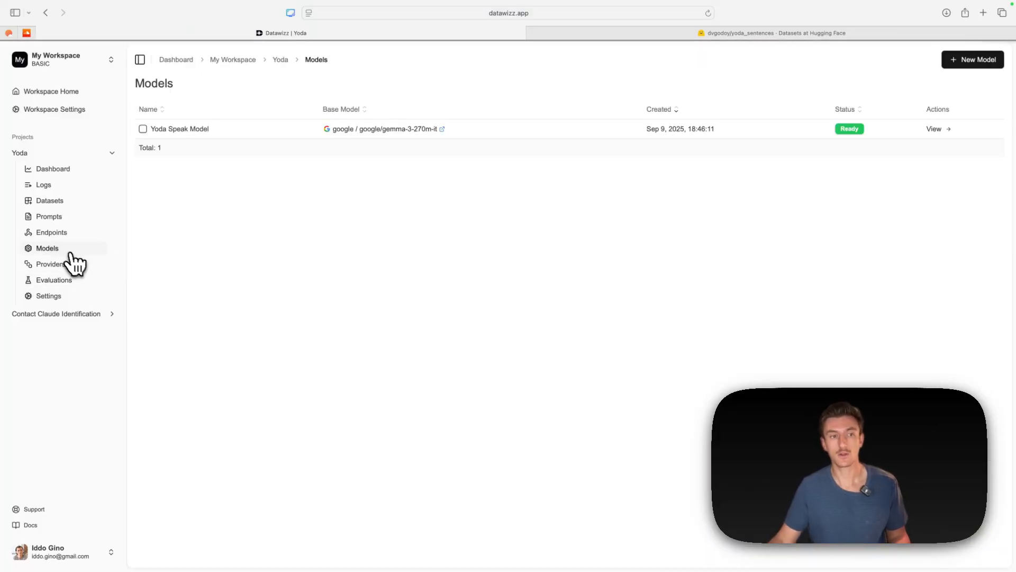
{"action": "left_click", "coordinate": [935, 130]}
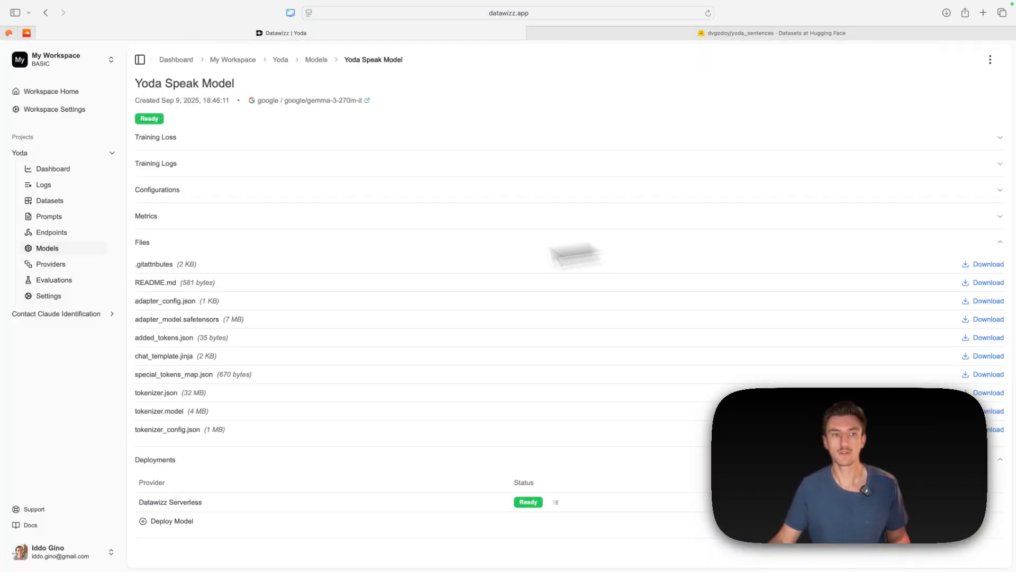